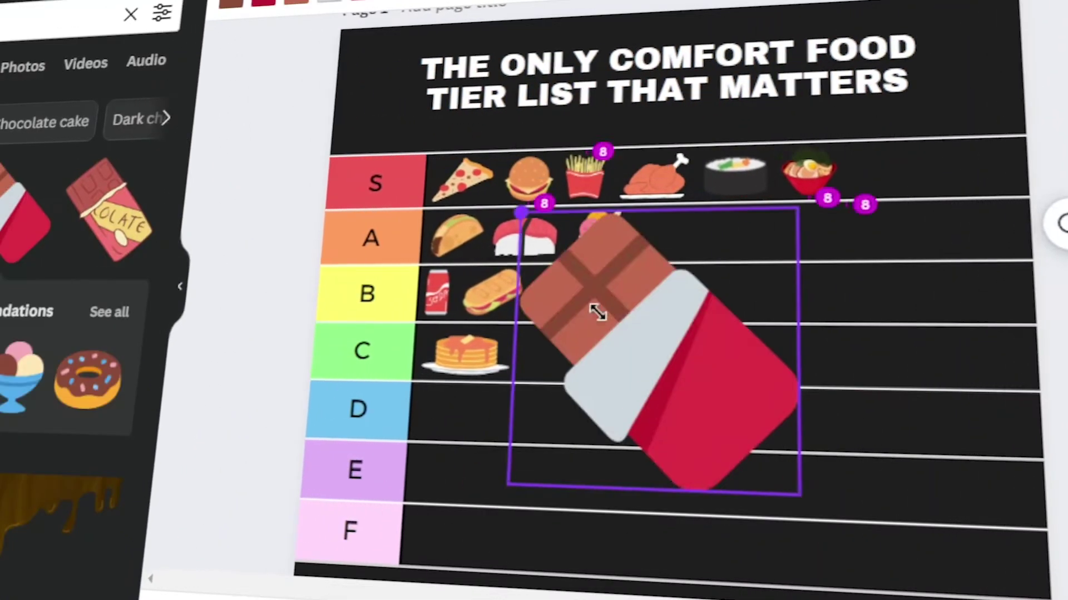
Step: Shrink the ice cream into row A of the preview, then return to the Canva home page
left_click_drag(485, 321, 529, 260)
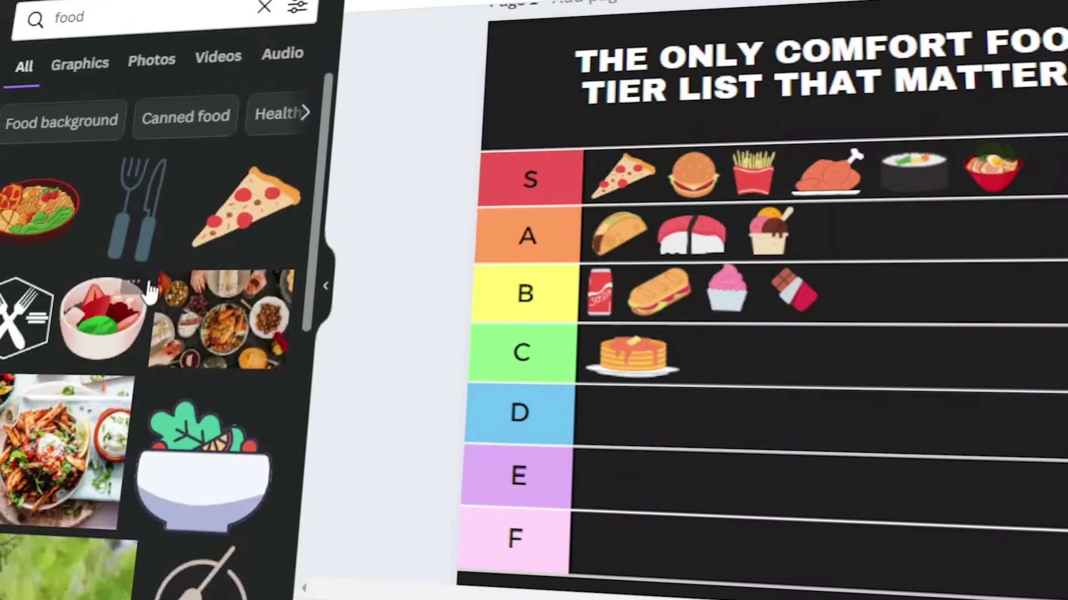
scroll(185, 292, "down", 5)
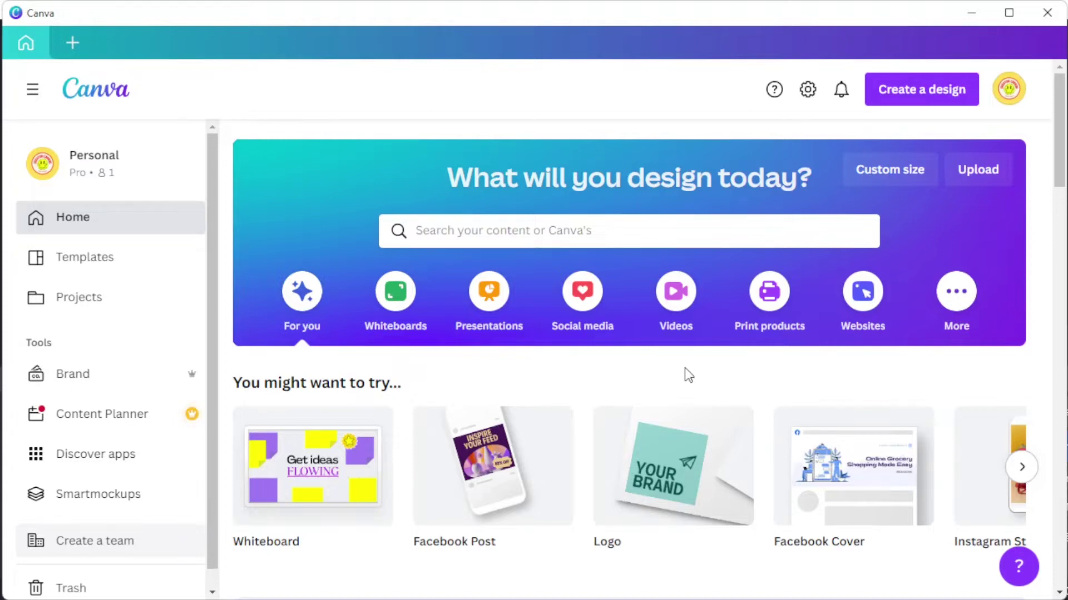
Step: Search templates for 'tierlist' and scroll through the 57 results
left_click(664, 228)
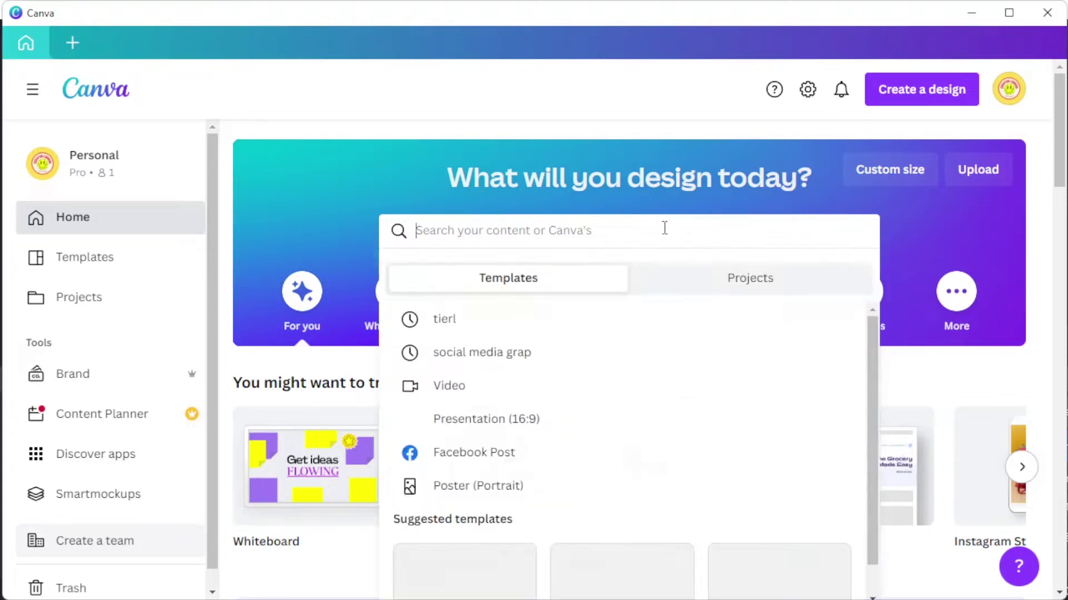
type("tierlist")
key("Return")
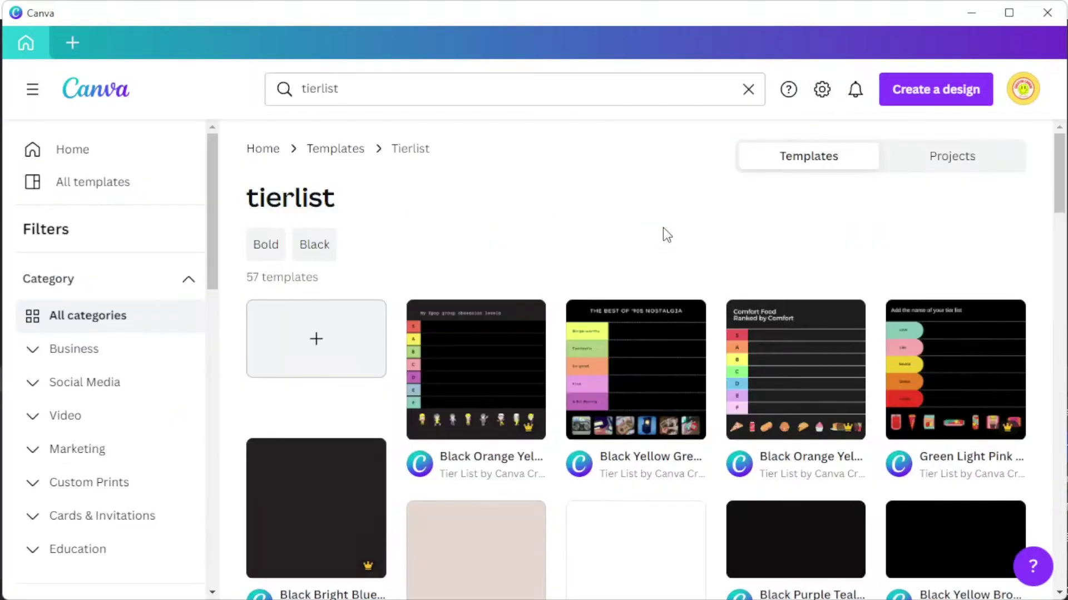
scroll(662, 228, "down", 10)
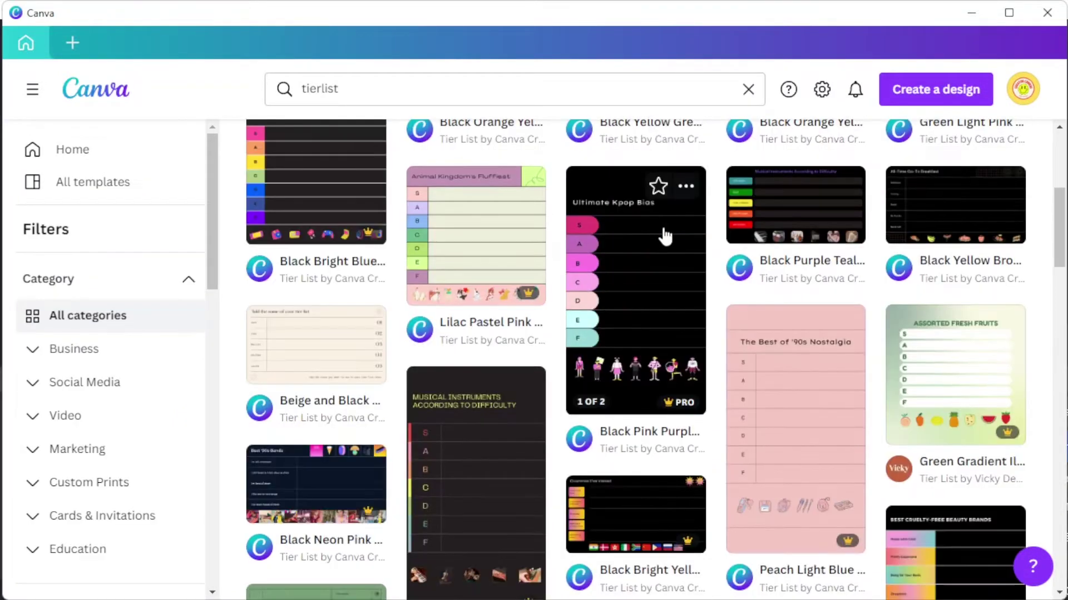
scroll(663, 228, "down", 4)
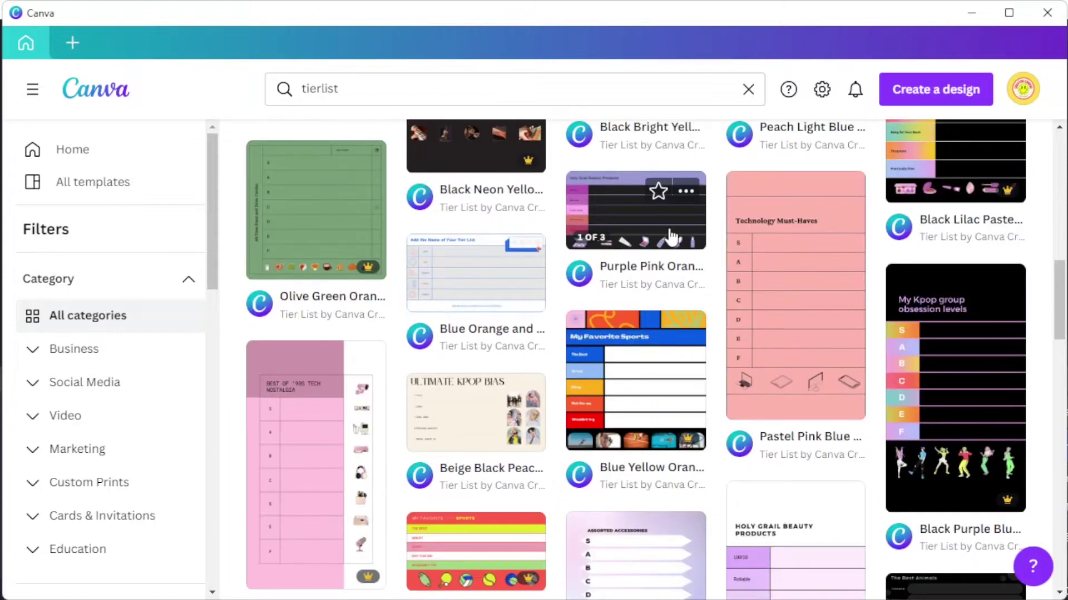
scroll(174, 352, "down", 8)
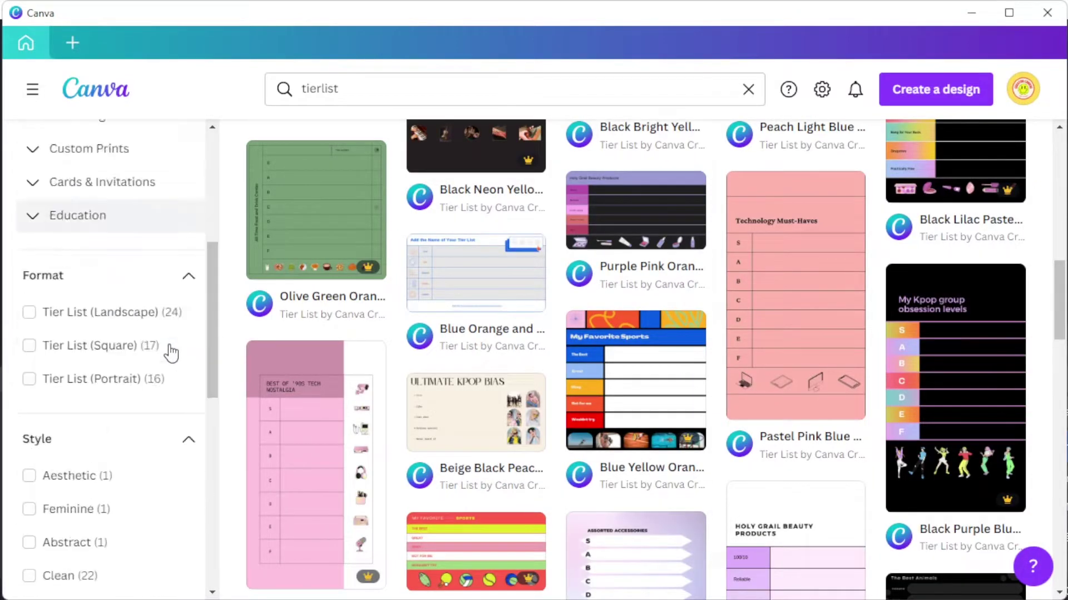
scroll(171, 353, "down", 6)
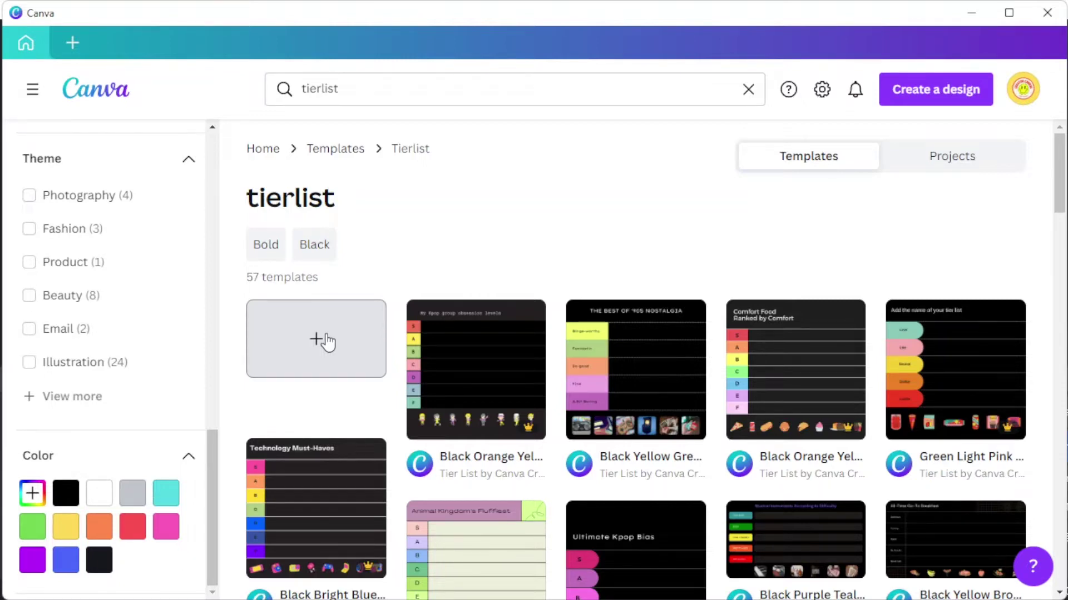
scroll(594, 338, "down", 2)
Step: Open the Comfort Food Ranked by Comfort tier list template as a new design
left_click(808, 273)
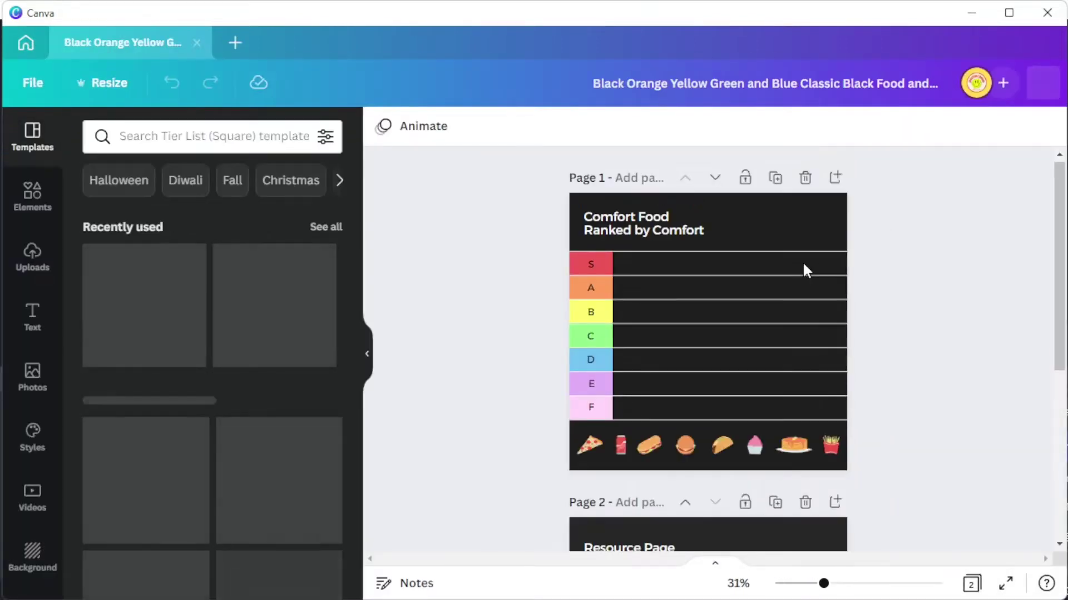
scroll(939, 286, "down", 2)
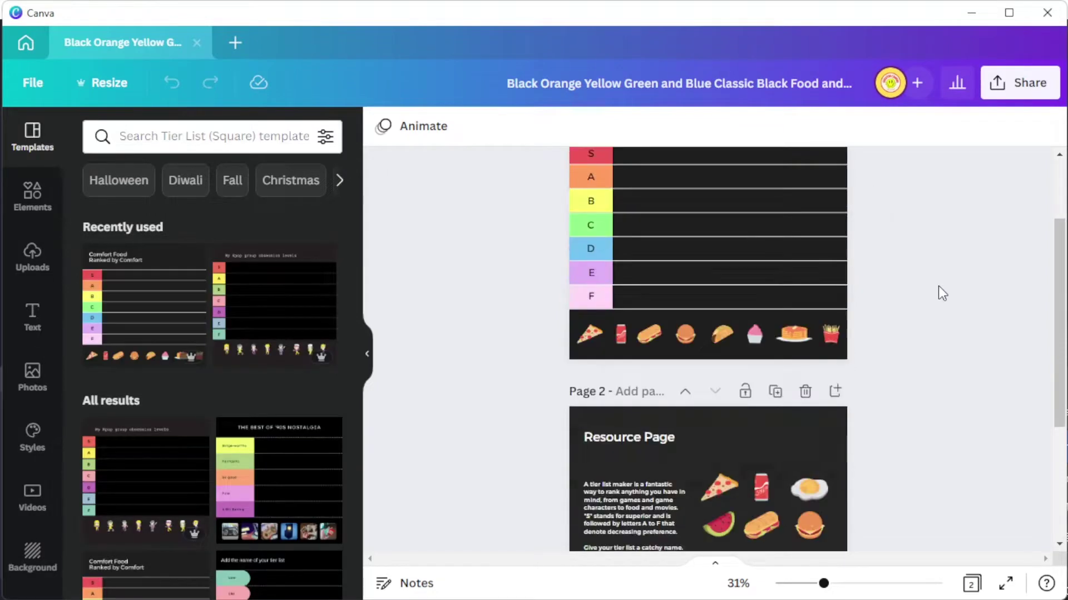
scroll(939, 287, "up", 2)
scroll(939, 287, "down", 4)
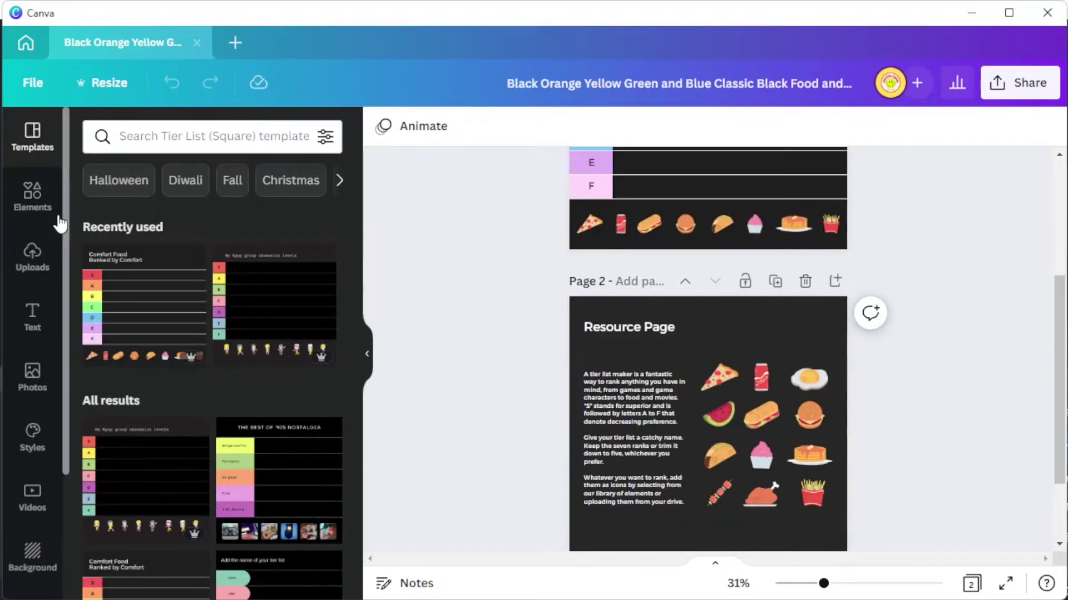
scroll(670, 294, "down", 2)
scroll(670, 295, "up", 6)
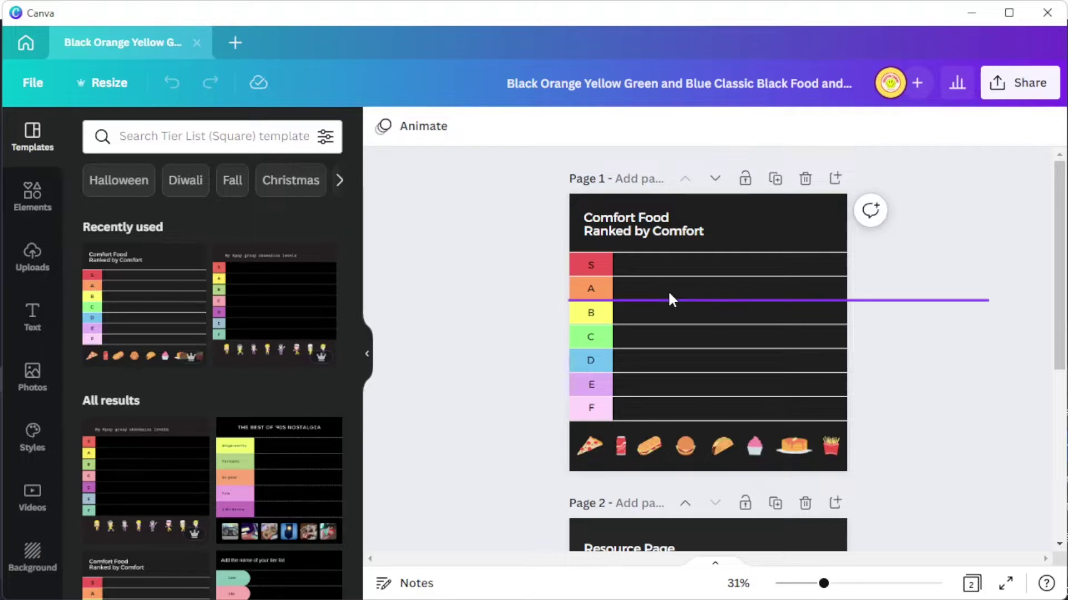
scroll(669, 298, "down", 2)
Step: Drag the pizza icon from the bottom strip up into row F
left_click_drag(590, 334, 627, 297)
left_click(953, 301)
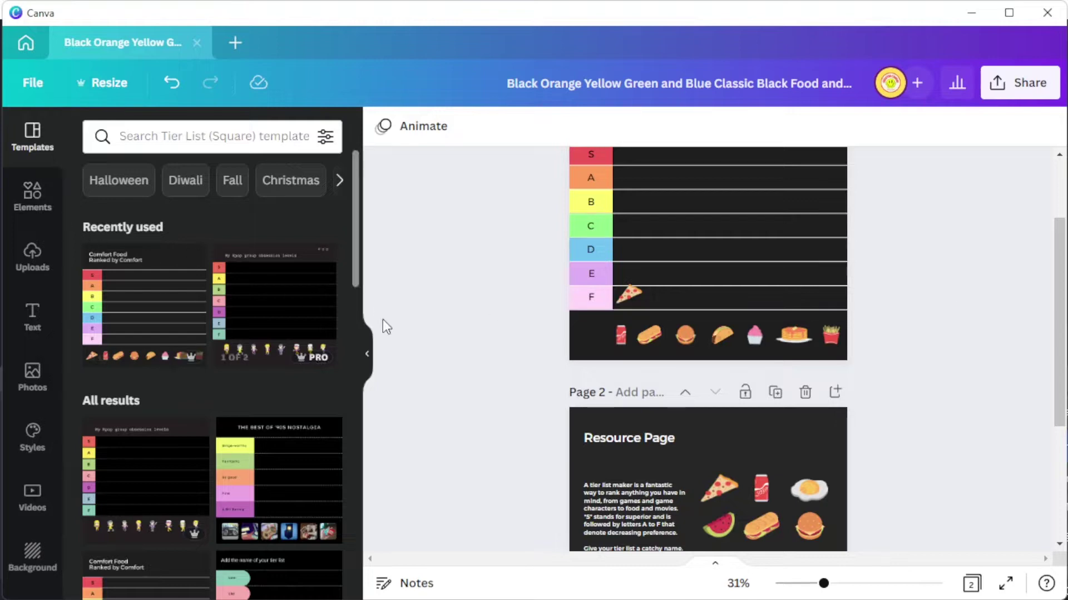
scroll(575, 352, "up", 2)
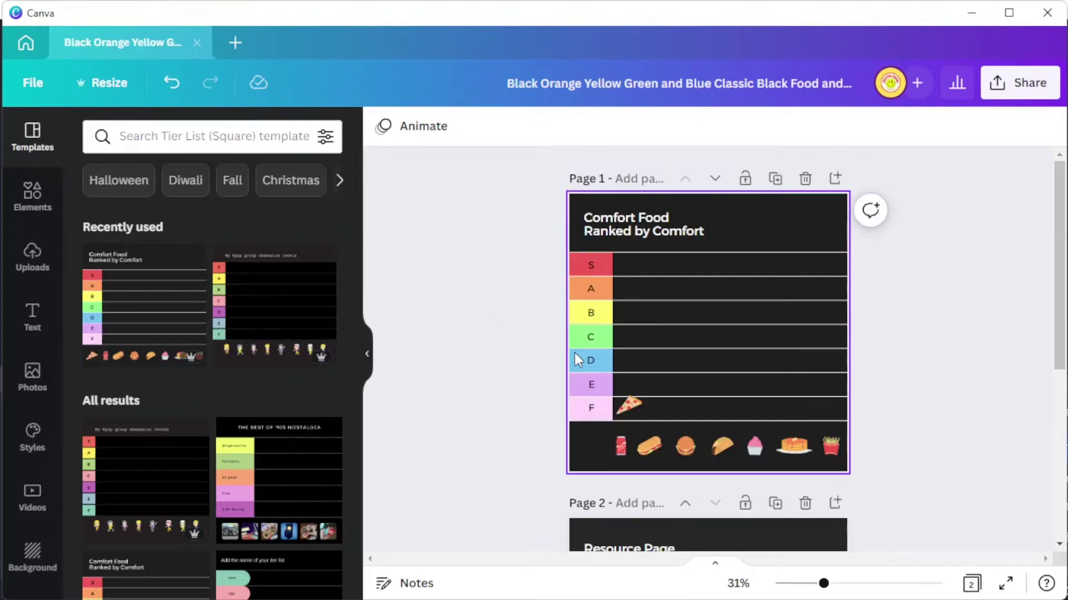
left_click(631, 408)
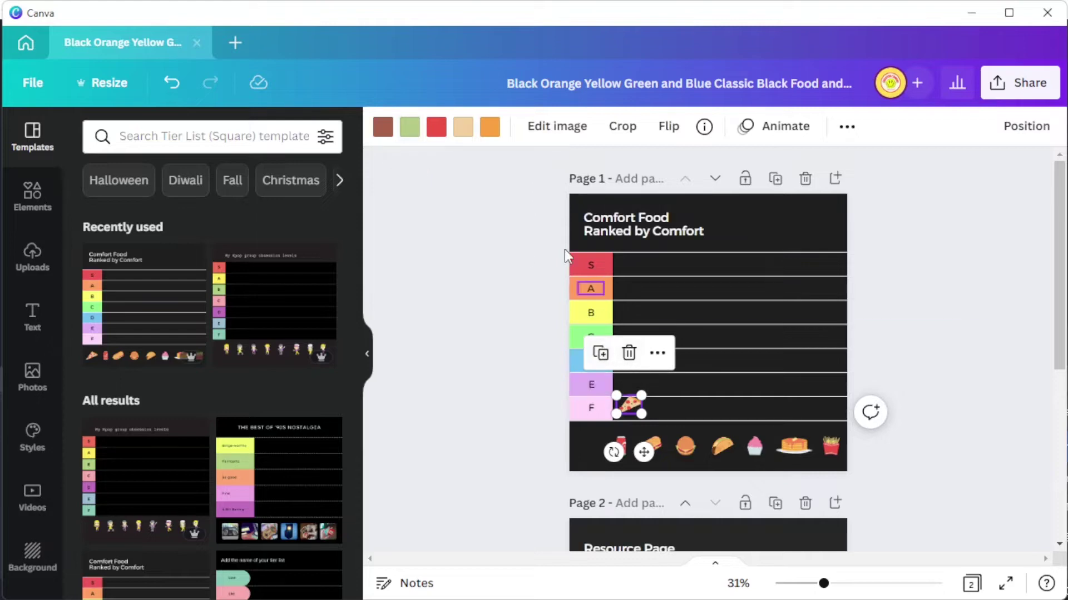
Step: Check the pizza's colour options, then search Elements for 'sushi' graphics
left_click(487, 128)
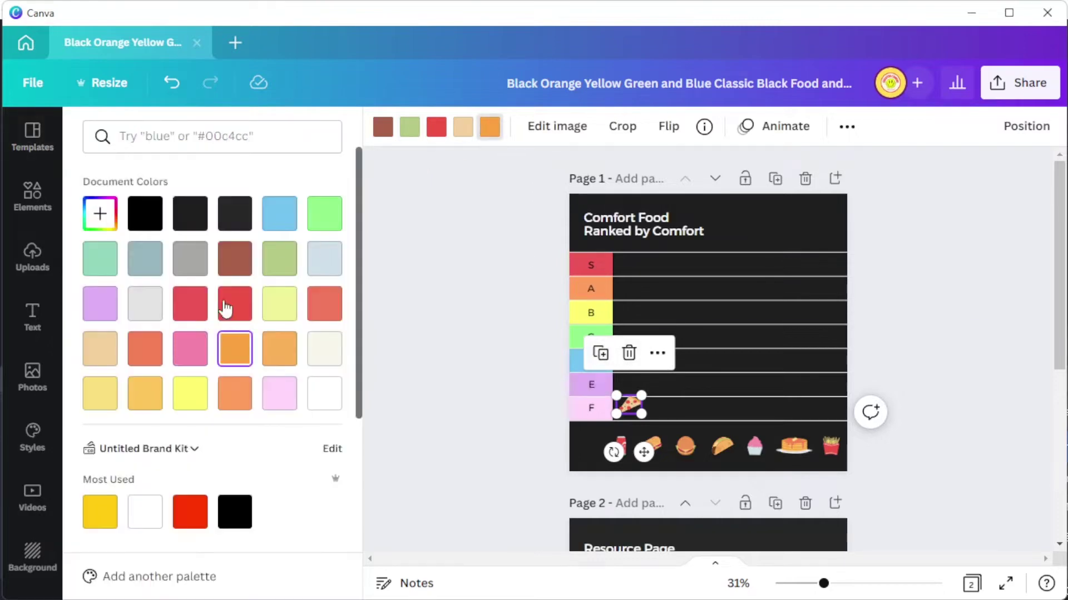
scroll(215, 306, "down", 4)
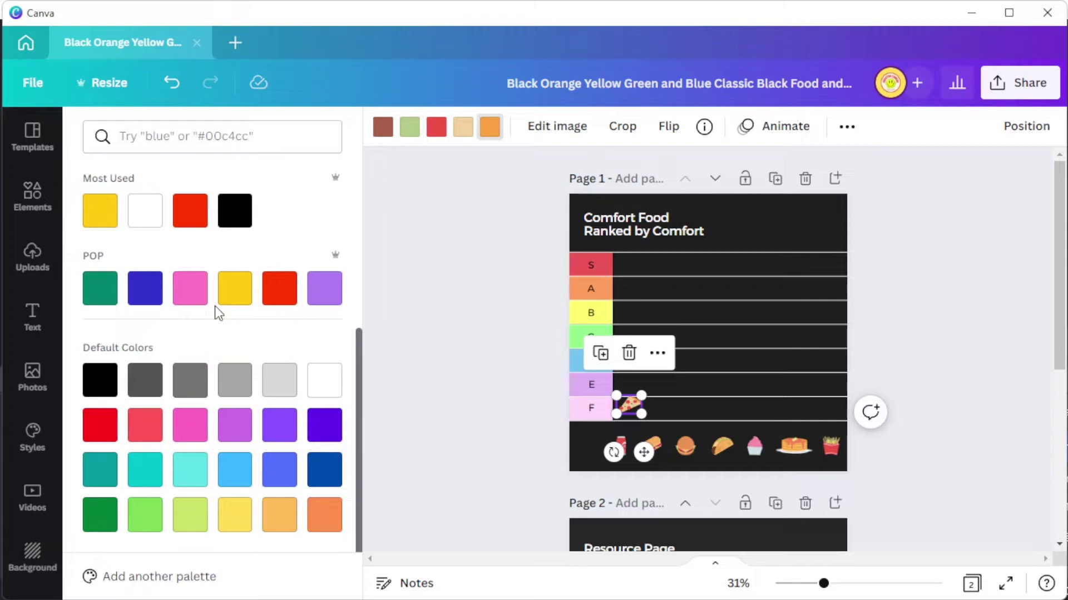
left_click(39, 216)
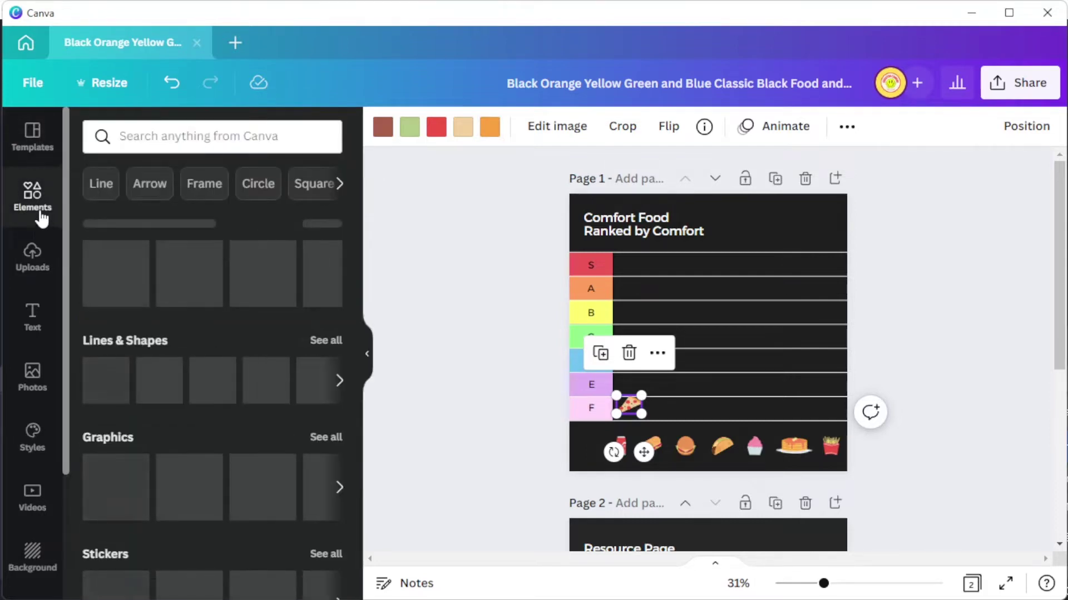
left_click(190, 136)
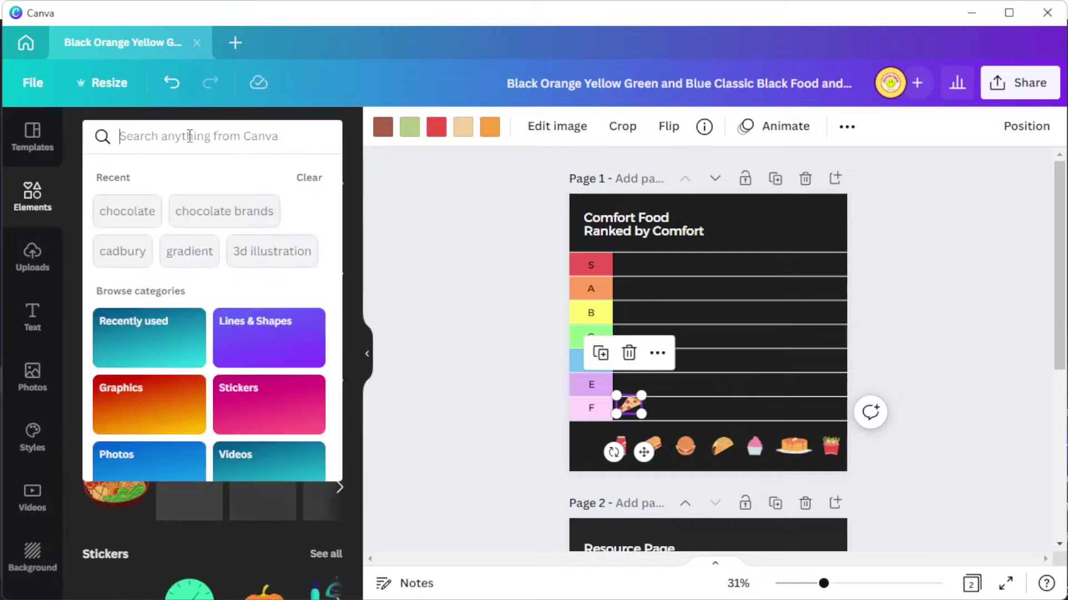
type("sushi")
key("Return")
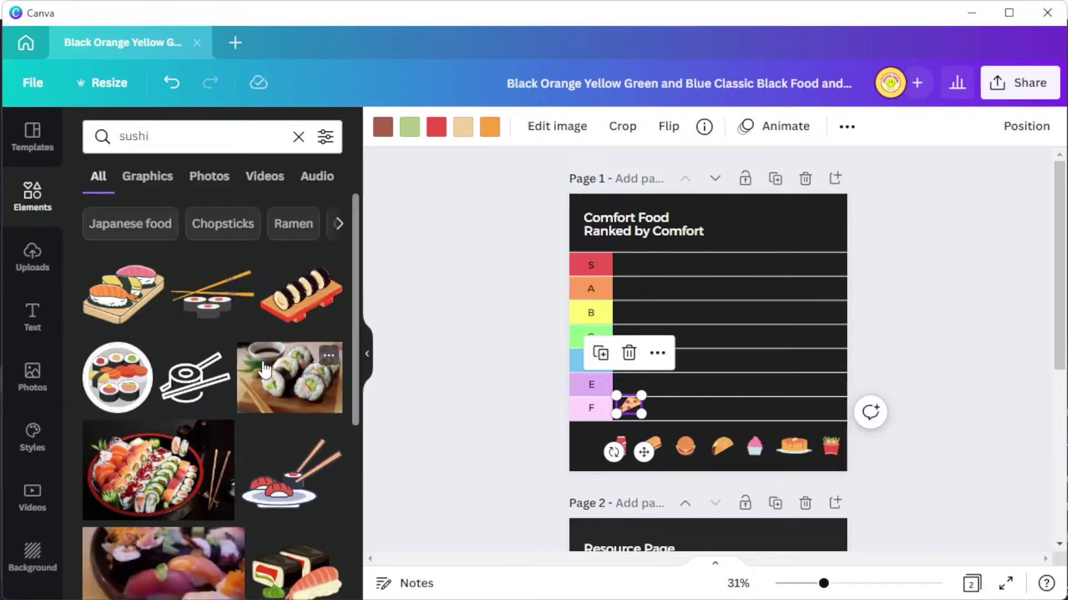
scroll(264, 368, "down", 10)
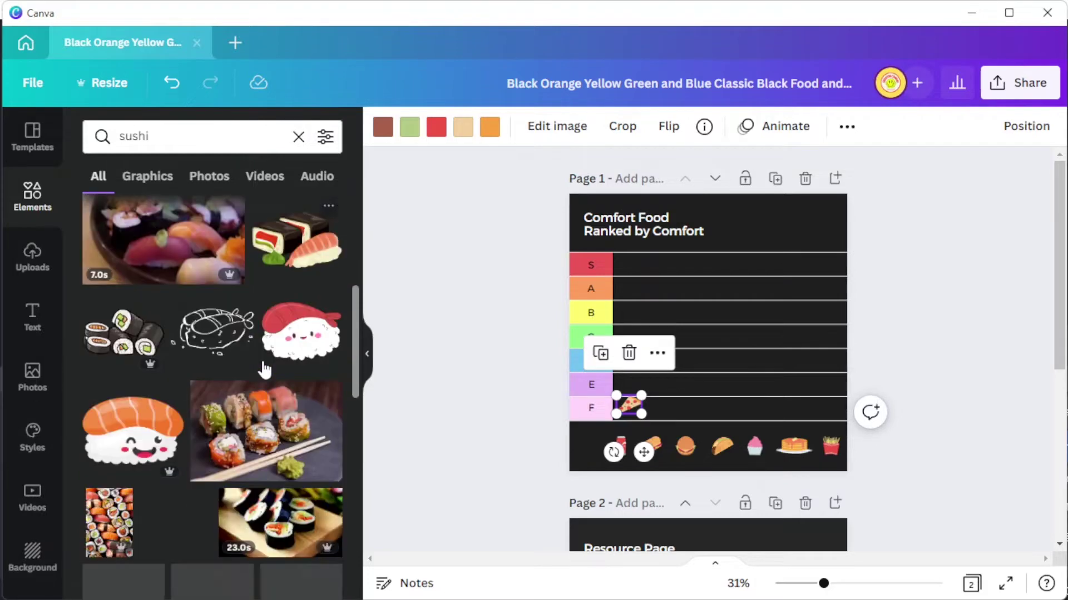
scroll(264, 368, "down", 4)
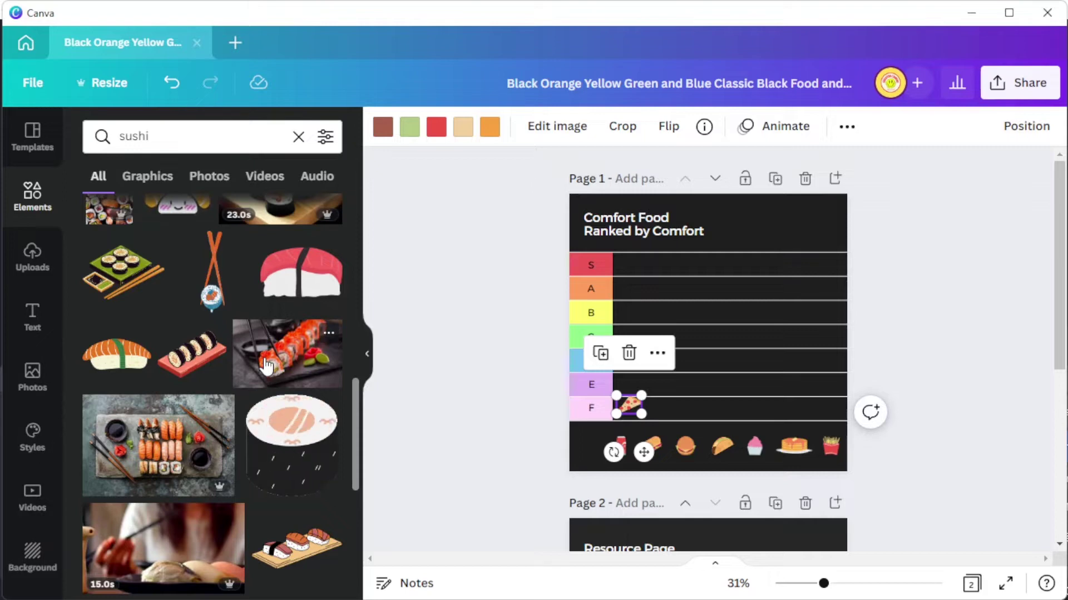
left_click(8, 267)
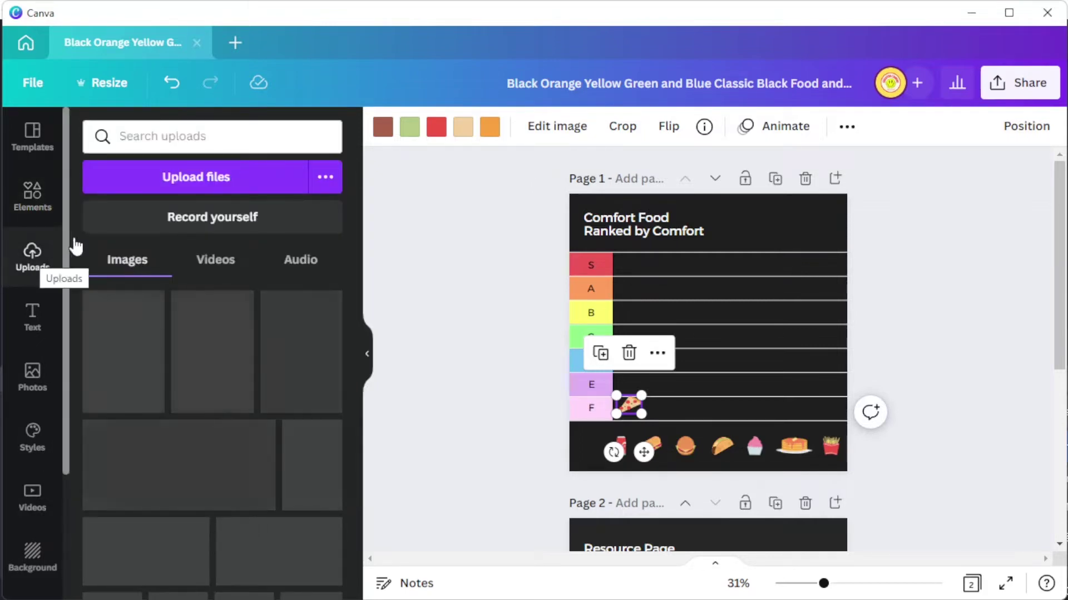
Step: Browse the empty uploaded Videos and Audio lists, then bring up the Text options
left_click(206, 271)
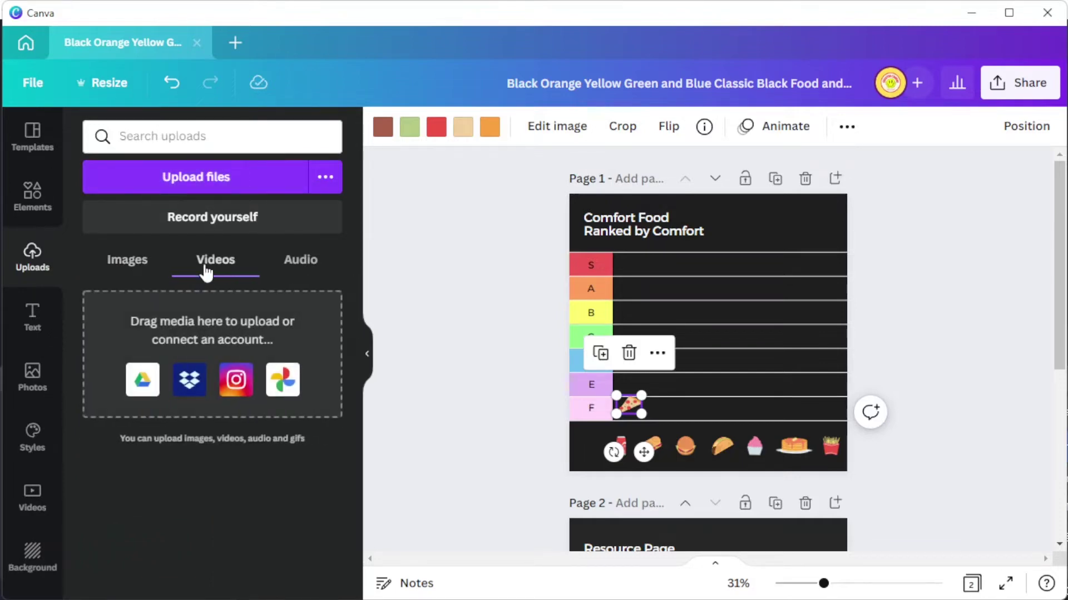
left_click(293, 267)
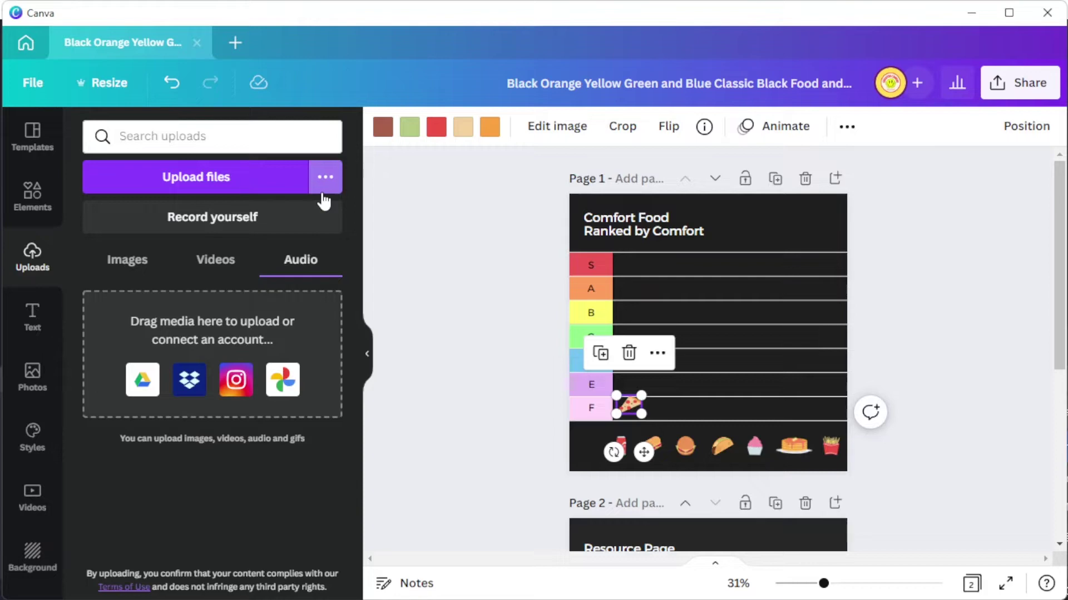
left_click(16, 315)
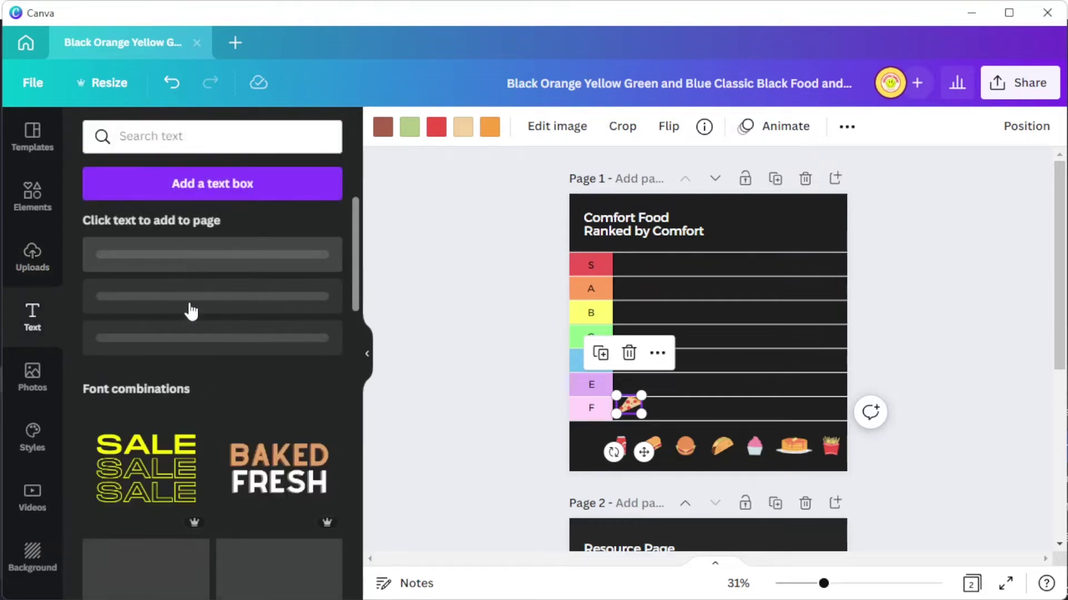
Step: Select the Comfort Food Ranked by Comfort title and look through its font and colour choices
scroll(184, 352, "down", 10)
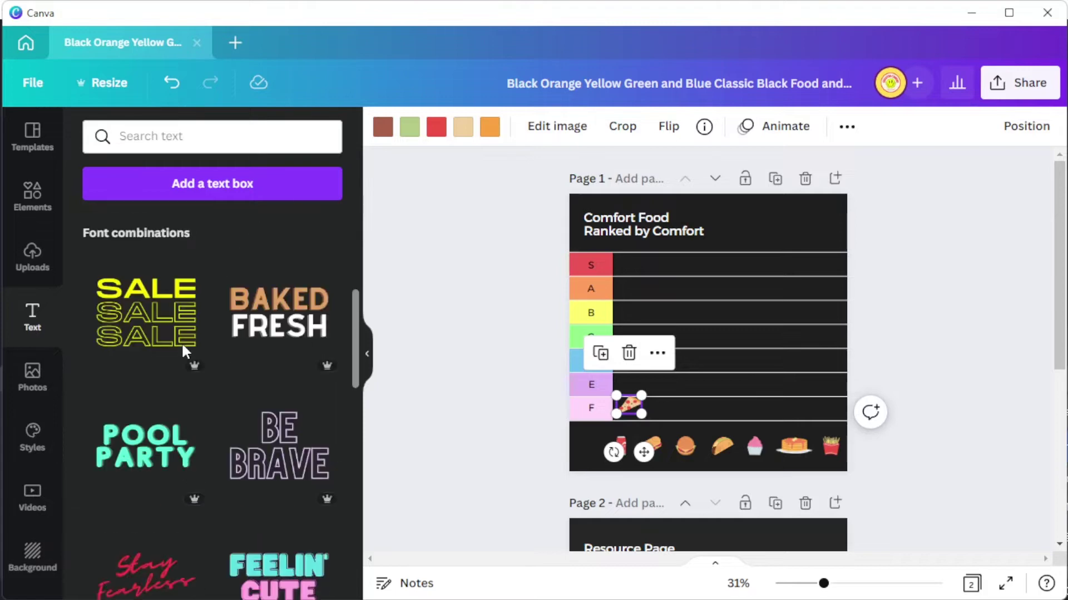
scroll(183, 346, "down", 10)
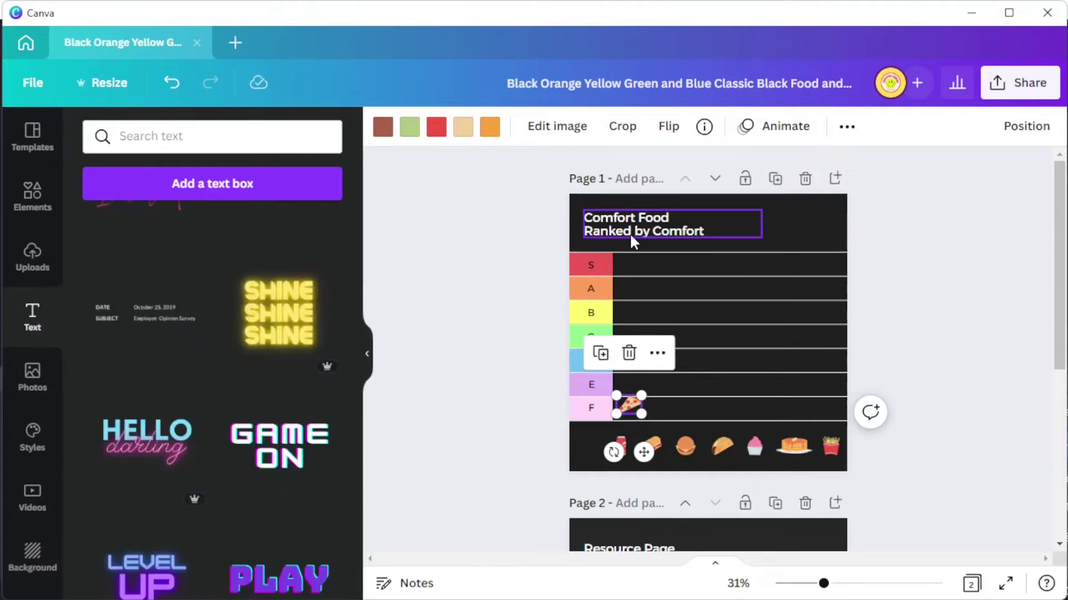
left_click(629, 232)
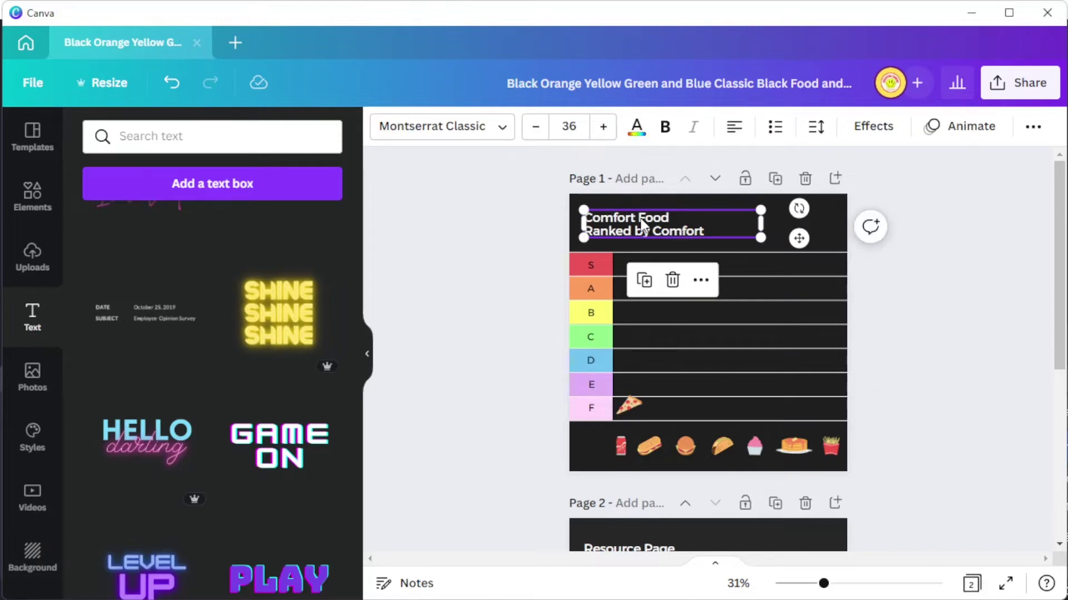
left_click(435, 123)
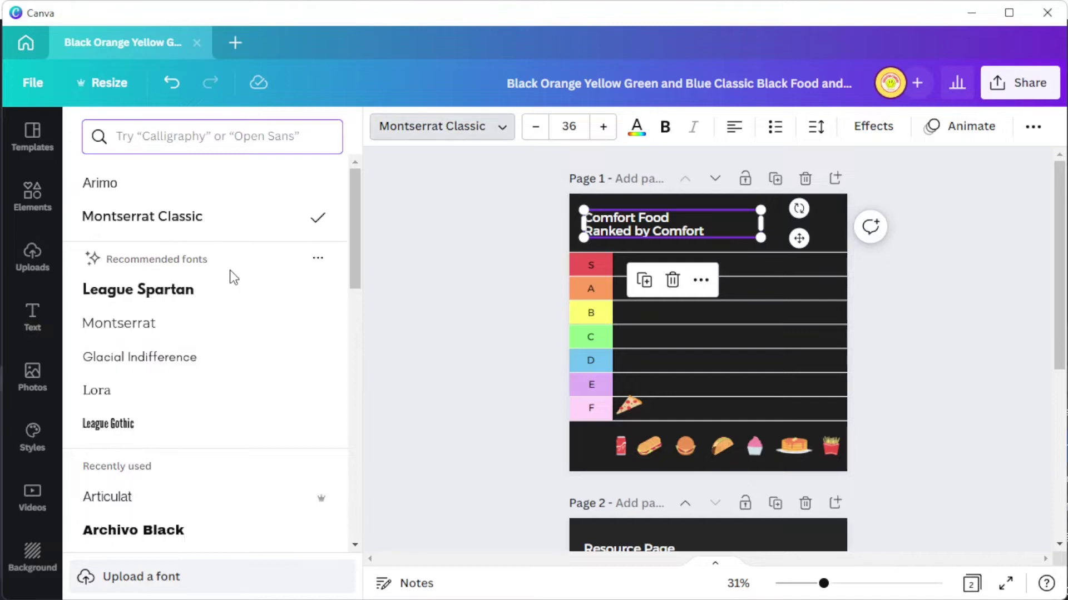
scroll(231, 277, "down", 4)
left_click(635, 130)
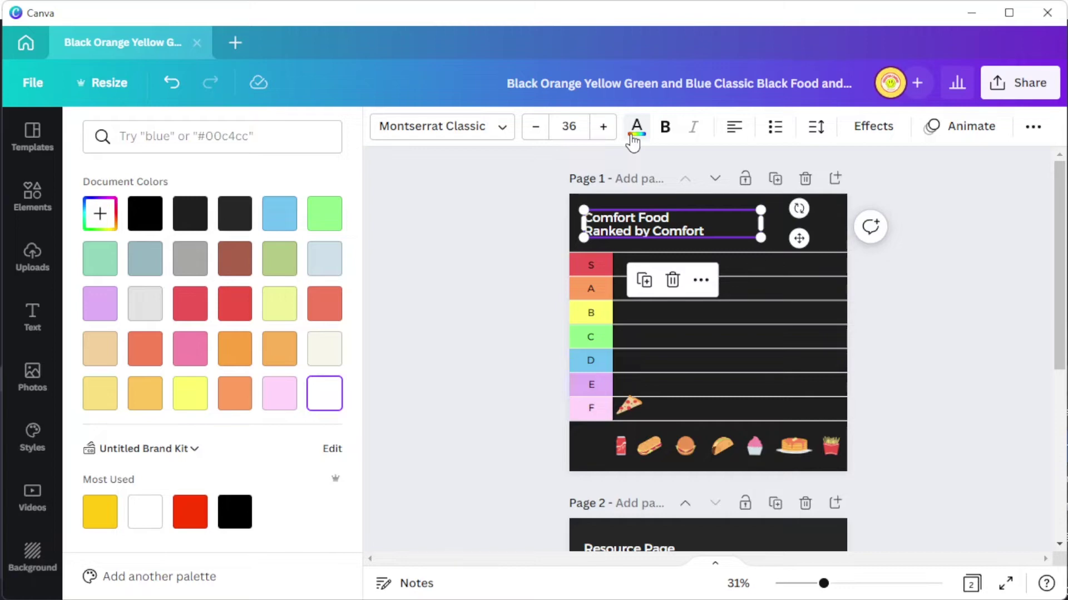
left_click(633, 133)
scroll(853, 333, "up", 2)
Step: Set the title in Archivo Black and retype it as 'THE ONLY COMFORT FOOD TIER LIST THAT MATTERS'
left_click(603, 246)
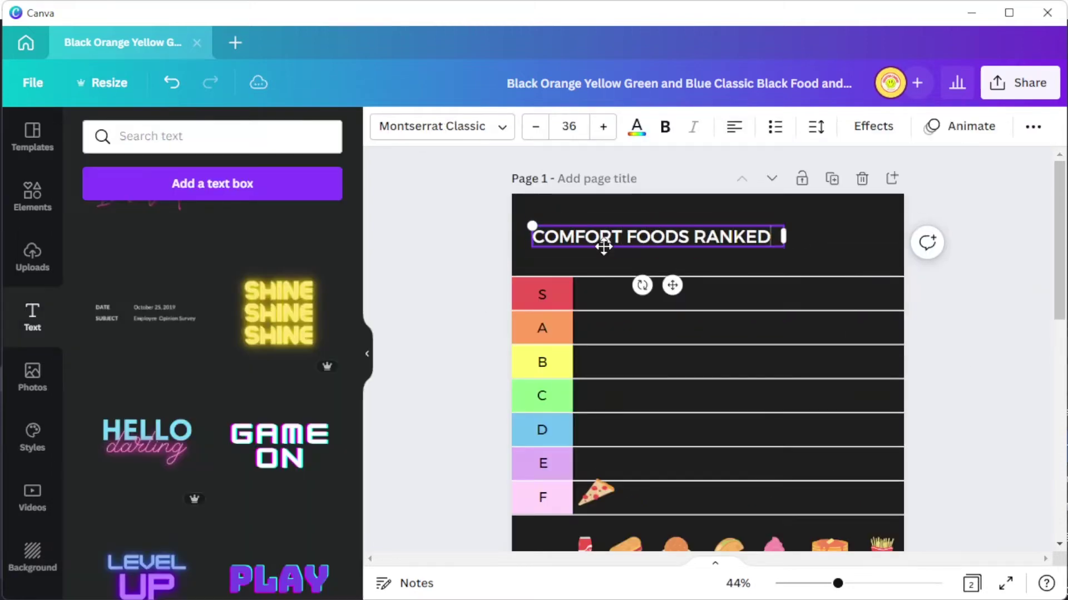
left_click(442, 126)
scroll(211, 362, "down", 4)
left_click(133, 308)
double_click(667, 237)
type("THE ONLY COMFORT")
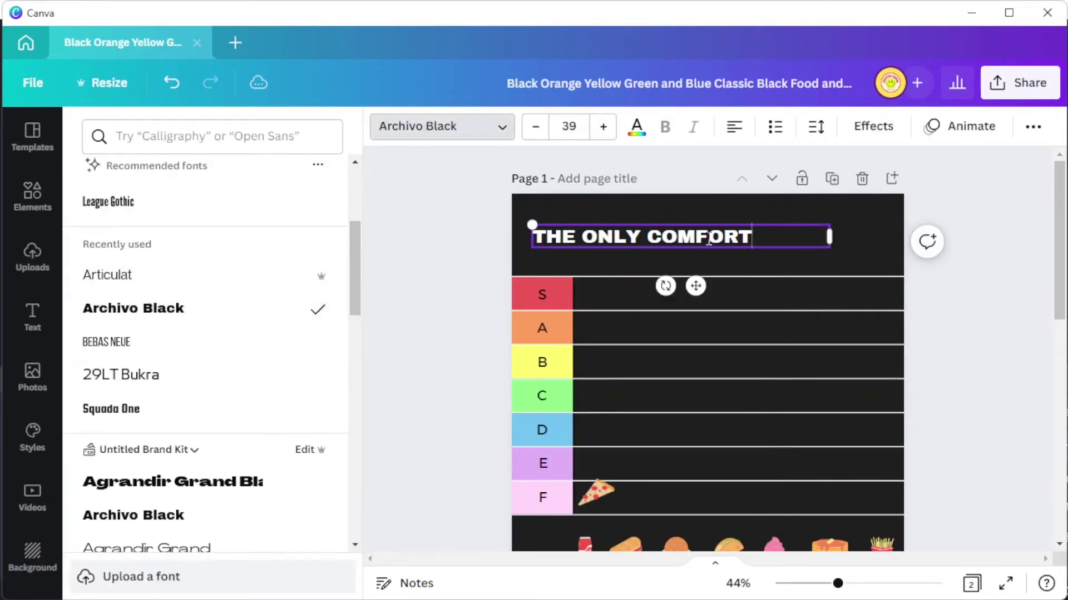
type(" FOOD TIER LIST THAT MATTERS")
Step: Place pizza, burger and fries in S, taco in A, soda, hotdog and cupcake in B, pancakes in C
scroll(965, 362, "down", 2)
left_click_drag(596, 382, 603, 181)
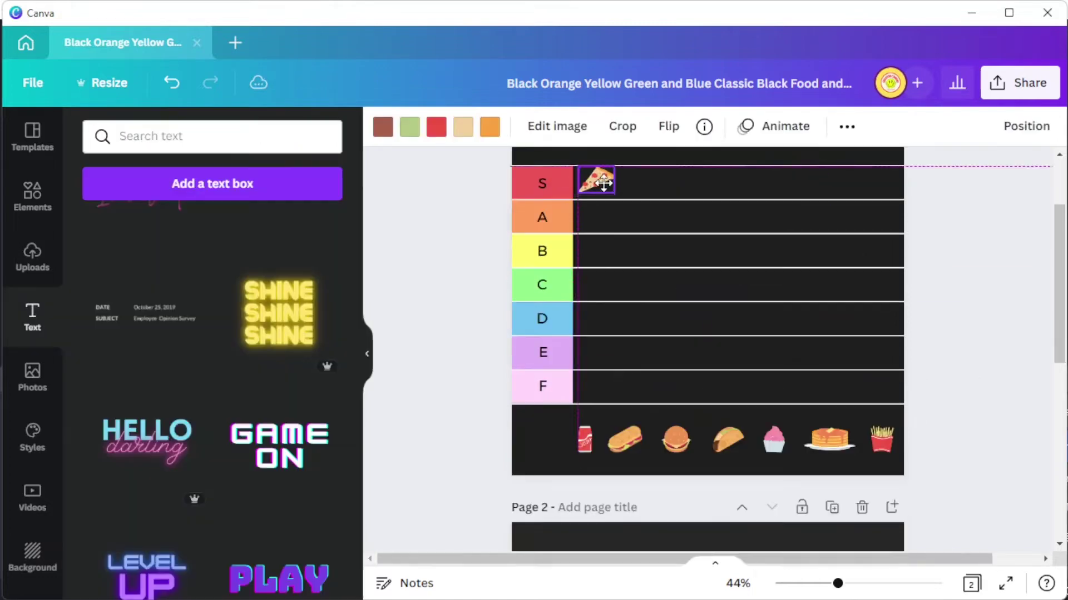
left_click_drag(584, 439, 583, 248)
left_click_drag(625, 439, 621, 250)
left_click_drag(675, 440, 638, 185)
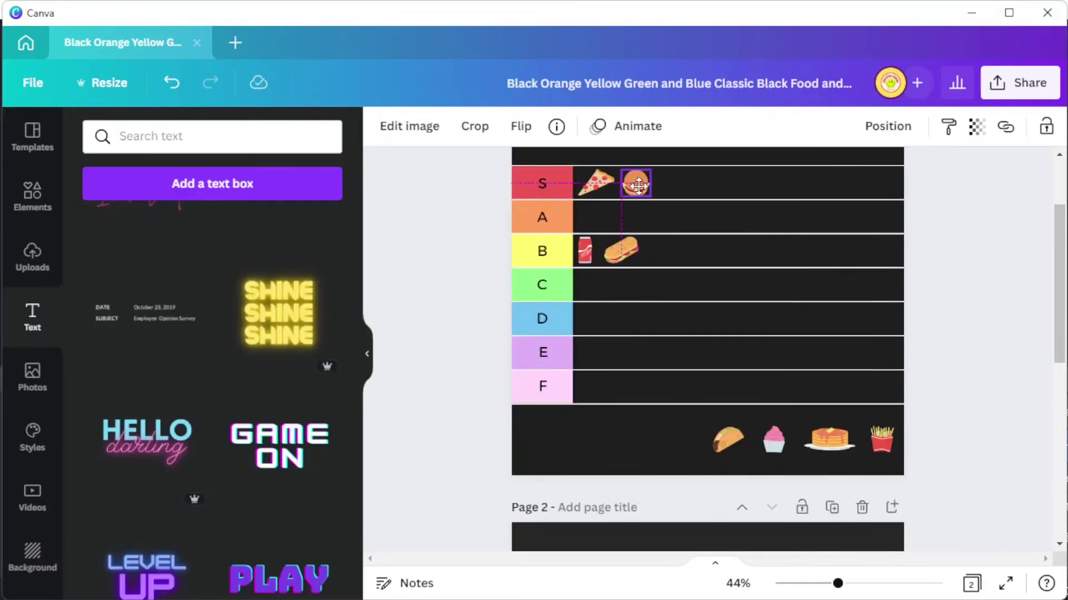
left_click_drag(728, 439, 595, 217)
left_click_drag(774, 439, 654, 249)
left_click_drag(829, 439, 604, 285)
left_click_drag(881, 439, 666, 185)
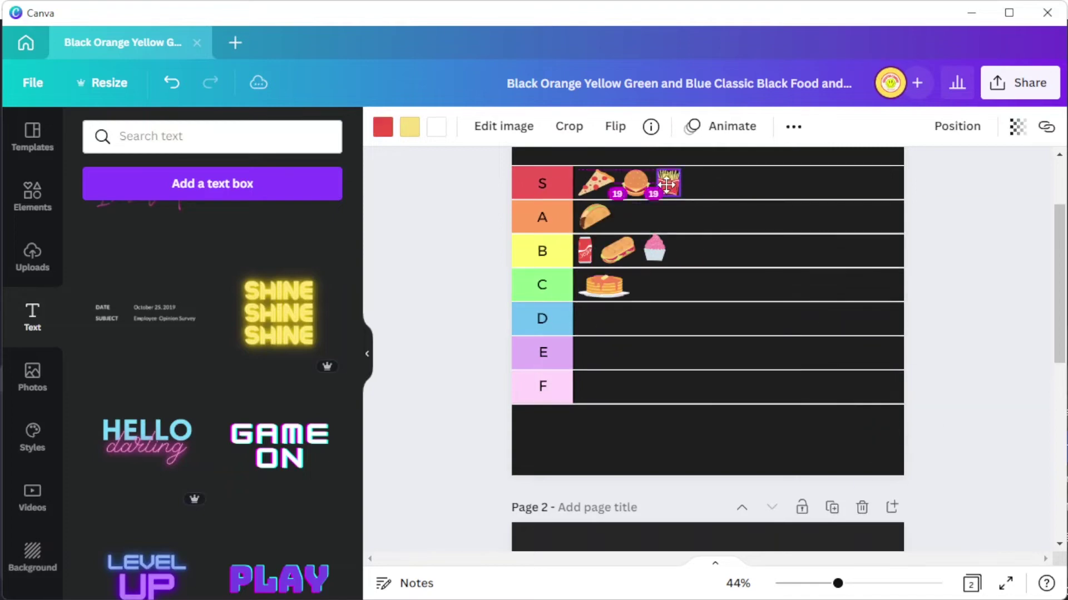
Step: Add the roast chicken from page 2 to the tier list and the nigiri sushi sticker to row A
scroll(723, 333, "down", 5)
left_click(750, 459)
left_click_drag(751, 459, 715, 244)
scroll(723, 334, "down", 5)
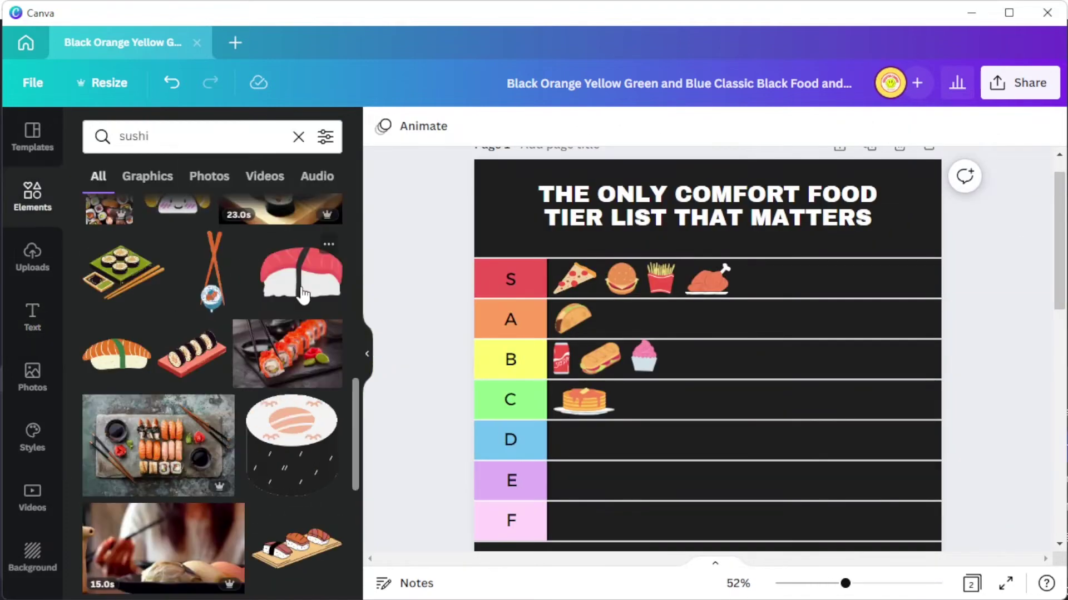
left_click_drag(303, 295, 621, 320)
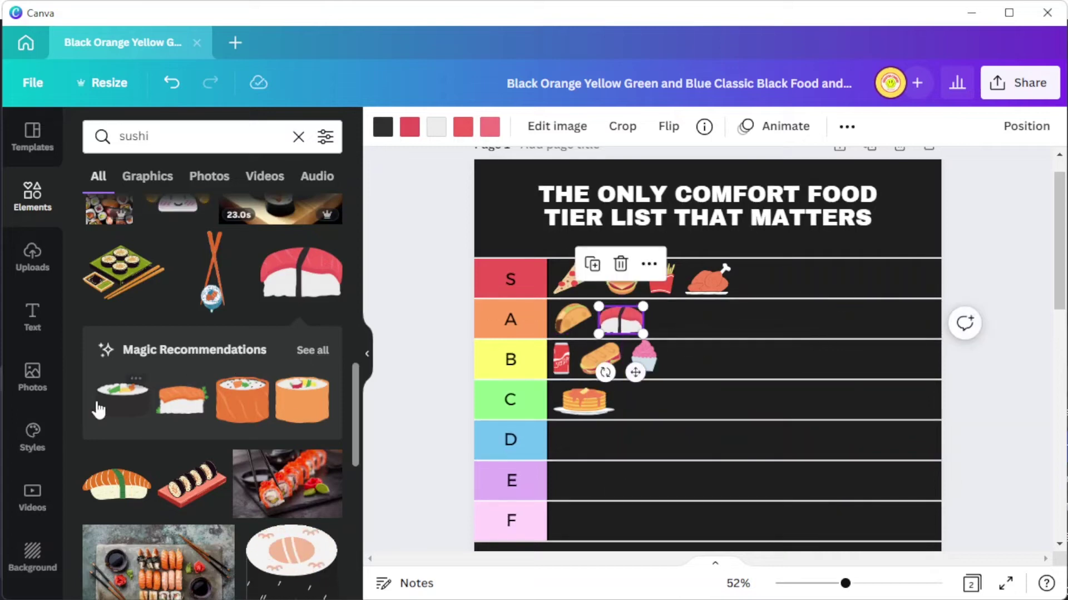
Step: Add a sushi roll and a shrunken ramen bowl to row S
left_click_drag(99, 410, 761, 280)
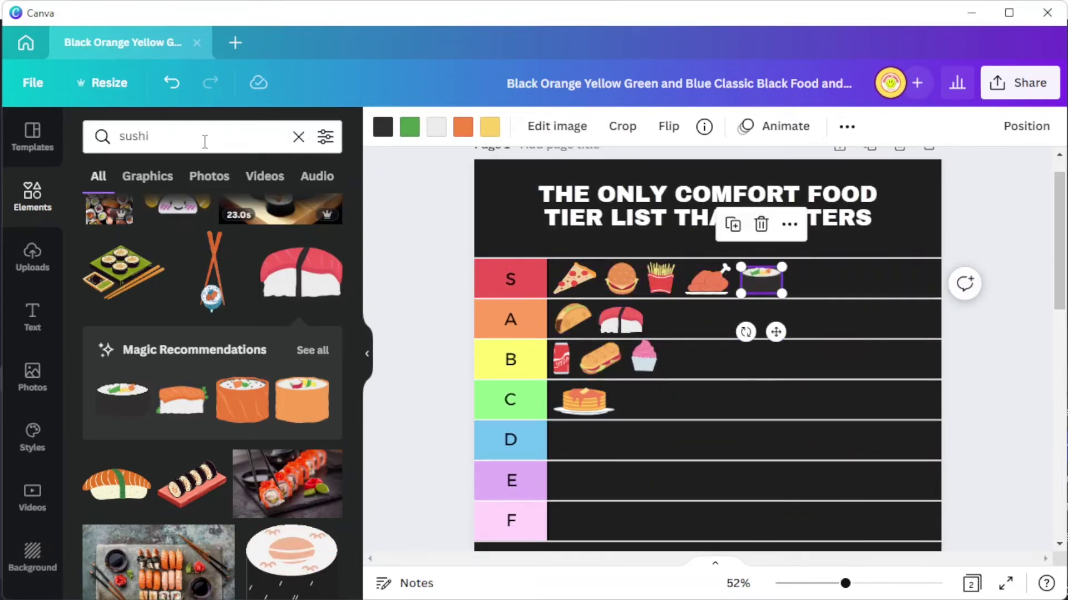
double_click(205, 142)
type("ramen")
key("Return")
left_click(296, 383)
left_click_drag(896, 207, 809, 280)
left_click(212, 142)
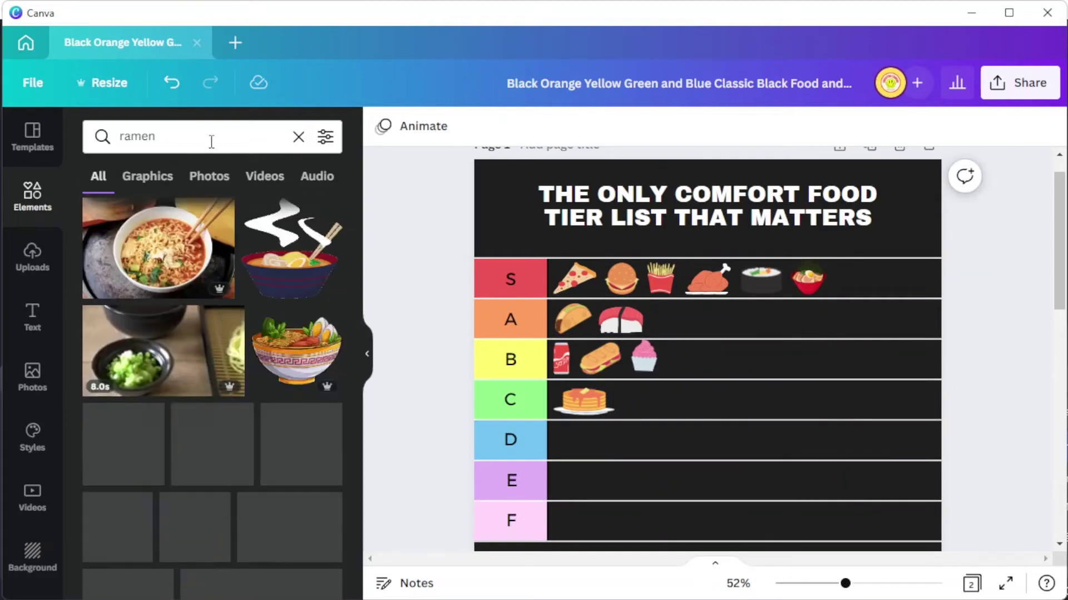
Step: Search 'ice cream' and place an ice-cream cup in row A
double_click(212, 142)
type("ice cream")
key("Return")
scroll(140, 431, "down", 10)
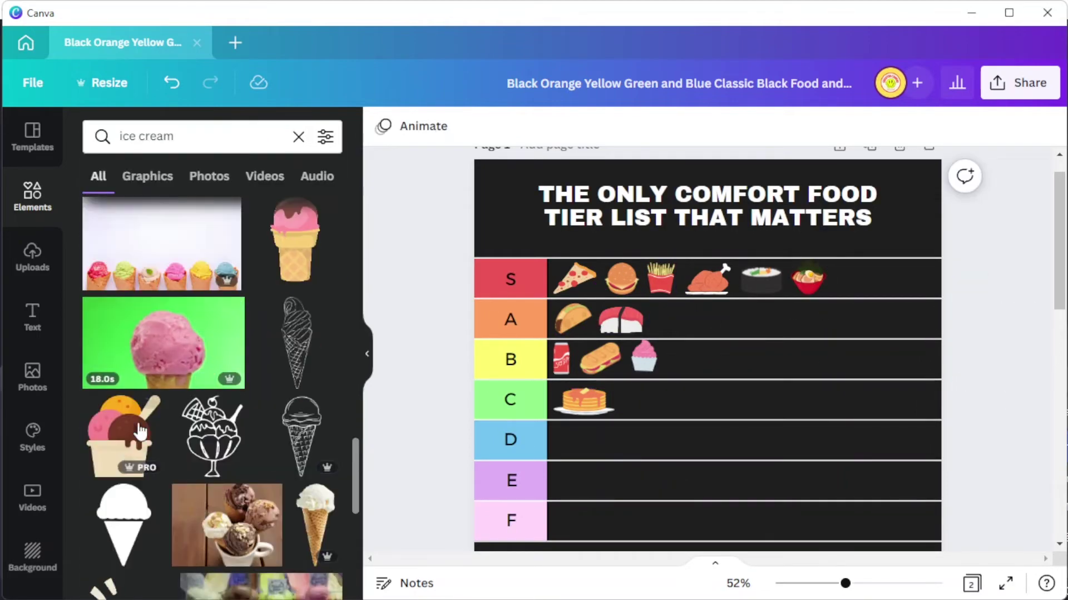
left_click_drag(141, 430, 674, 316)
Step: Search 'chocolate' and place a resized chocolate bar in row B
double_click(211, 142)
type("chocolate")
key("Return")
left_click(231, 325)
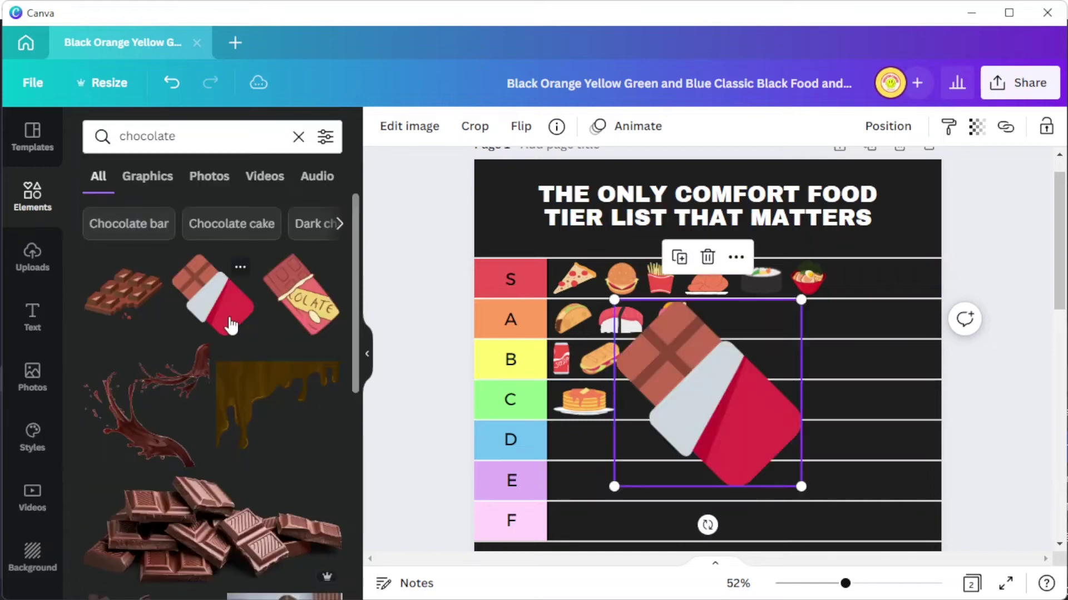
left_click_drag(707, 392, 691, 357)
key("Escape")
scroll(119, 379, "down", 5)
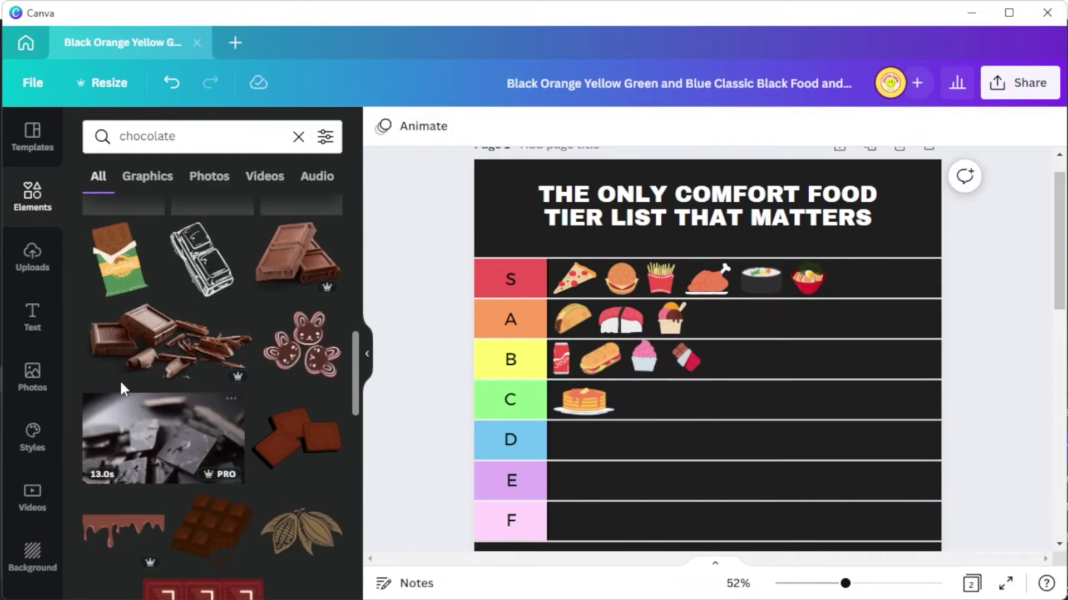
Step: Search 'food' and add a shrunken burrito graphic to row A
double_click(211, 136)
type("food")
key("Return")
scroll(211, 389, "down", 5)
left_click(300, 439)
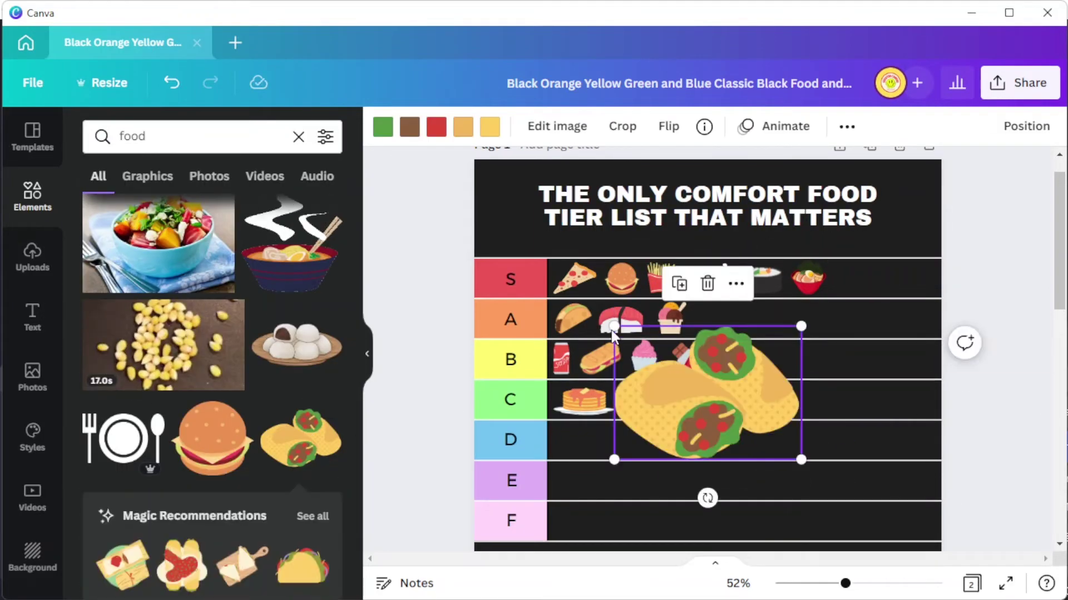
left_click_drag(614, 327, 757, 423)
left_click_drag(778, 440, 719, 319)
Step: Add an empanada graphic, shrunk to size, in row B
scroll(254, 382, "down", 5)
scroll(254, 383, "down", 5)
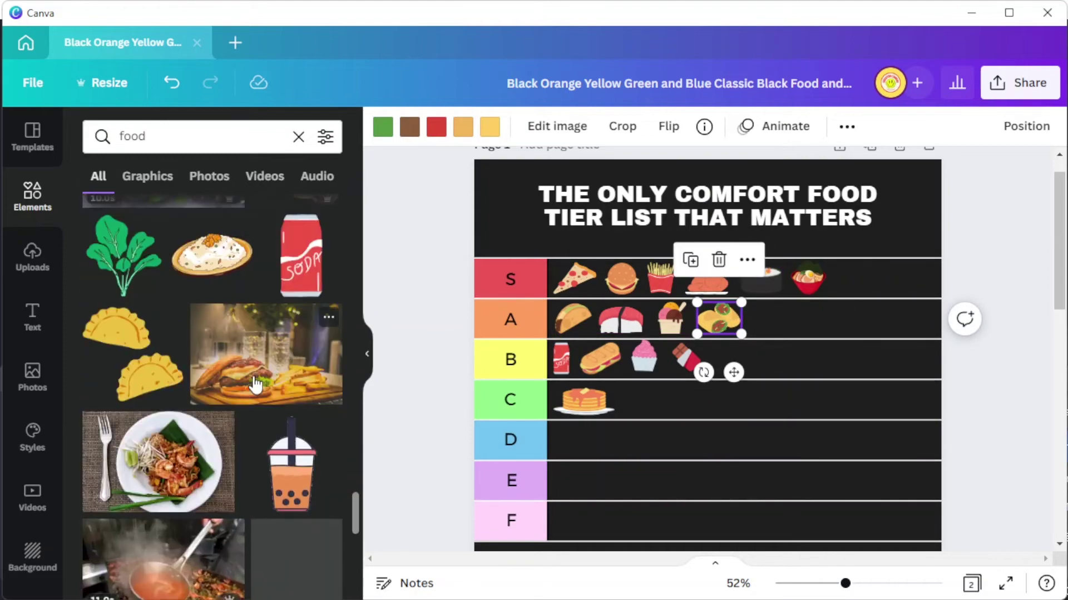
left_click(133, 353)
double_click(664, 356)
key("Return")
left_click_drag(684, 349, 737, 359)
scroll(298, 387, "down", 5)
scroll(297, 386, "down", 5)
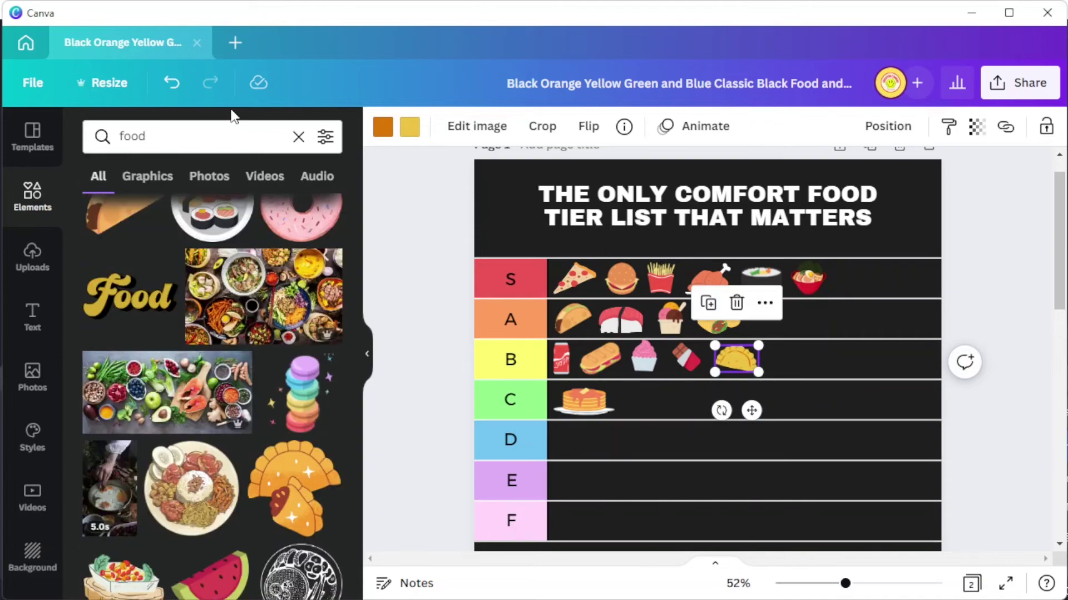
Step: Search 'donut' and place a shrunken pink donut in row C
left_click(226, 136)
key("ctrl+a")
type("donut")
key("Return")
left_click_drag(302, 295, 648, 452)
left_click_drag(631, 468, 638, 400)
scroll(231, 304, "down", 5)
Step: Search 'croissant' and place a shrunken croissant in row B
left_click(194, 136)
key("ctrl+a")
type("cak")
key("BackSpace")
key("BackSpace")
key("BackSpace")
type("croissant")
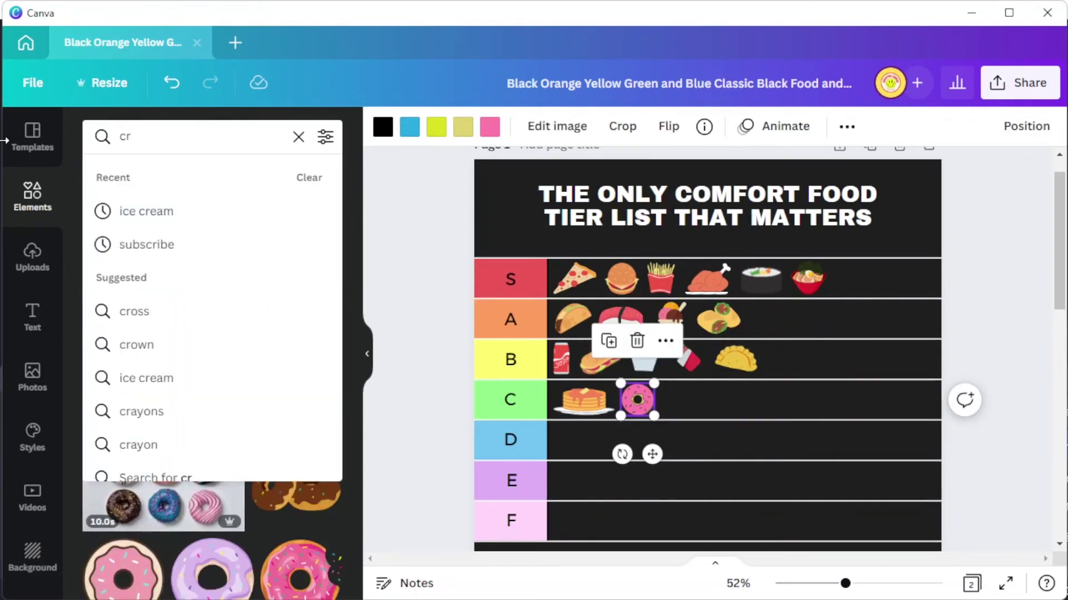
key("Return")
left_click_drag(122, 294, 706, 389)
left_click_drag(612, 472, 780, 356)
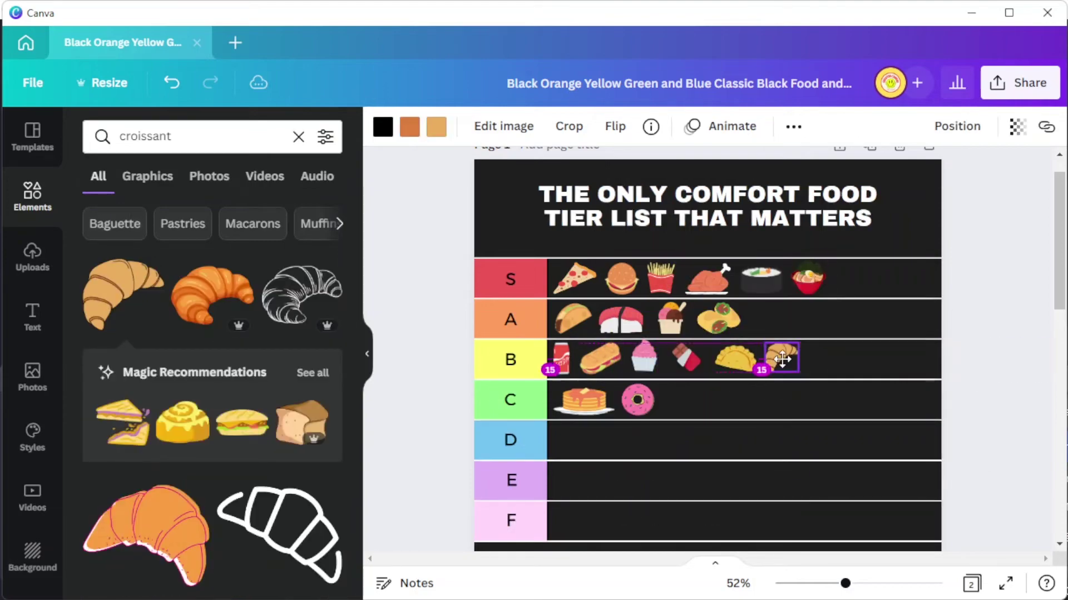
Step: Add a pretzel sticker from the recommended set, resized into row C
left_click(312, 373)
left_click(123, 395)
left_click_drag(794, 321, 654, 441)
left_click_drag(634, 456, 680, 398)
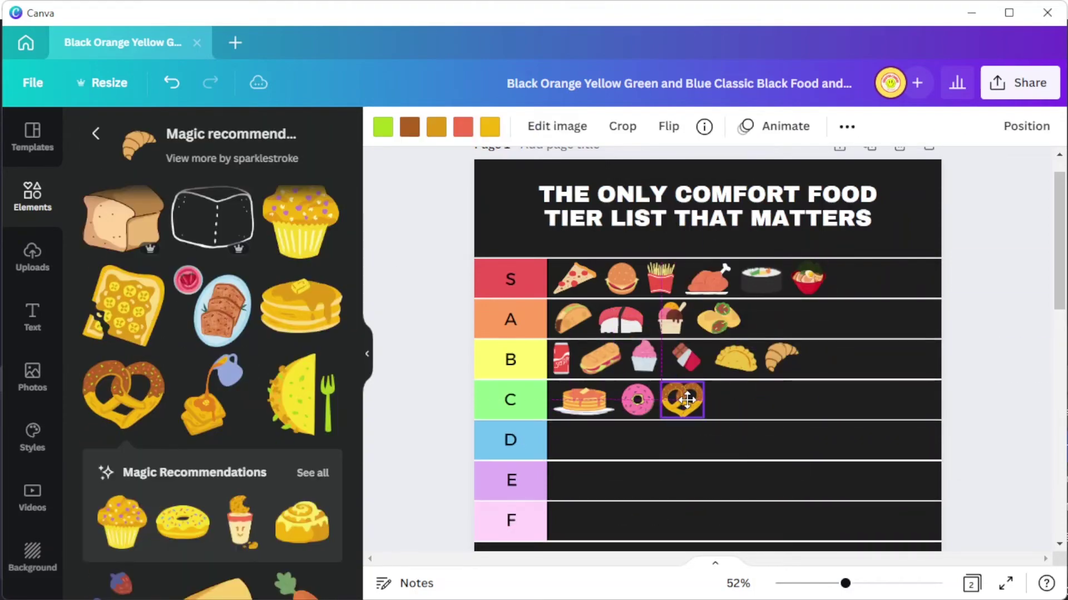
scroll(225, 420, "down", 10)
scroll(225, 420, "up", 10)
Step: Search 'churros', place a churros graphic in row B and hide the side panel
left_click(96, 134)
type("churros")
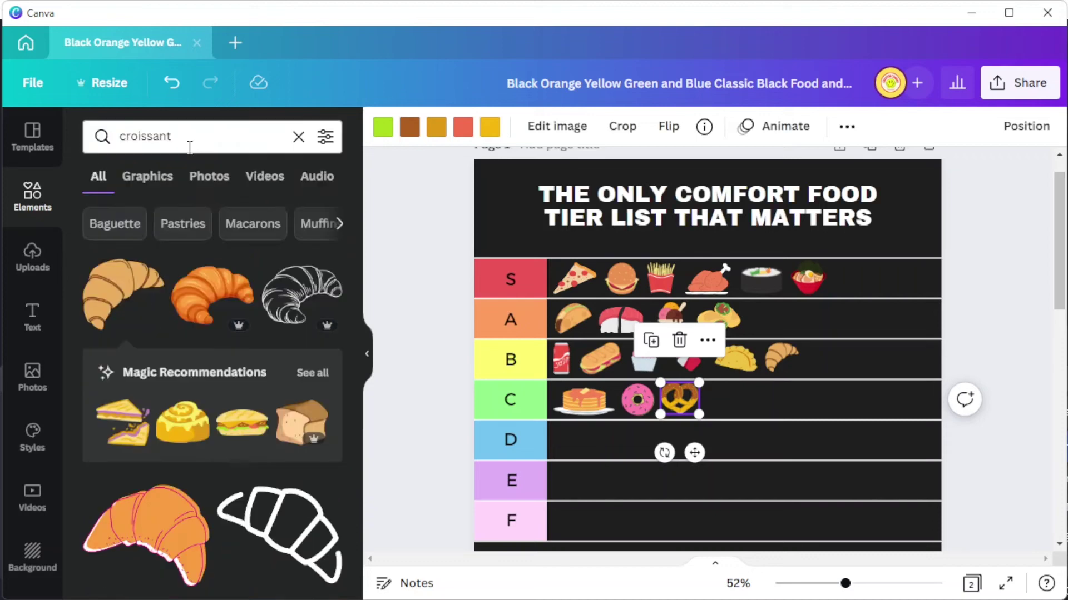
left_click(150, 210)
left_click_drag(228, 342, 842, 343)
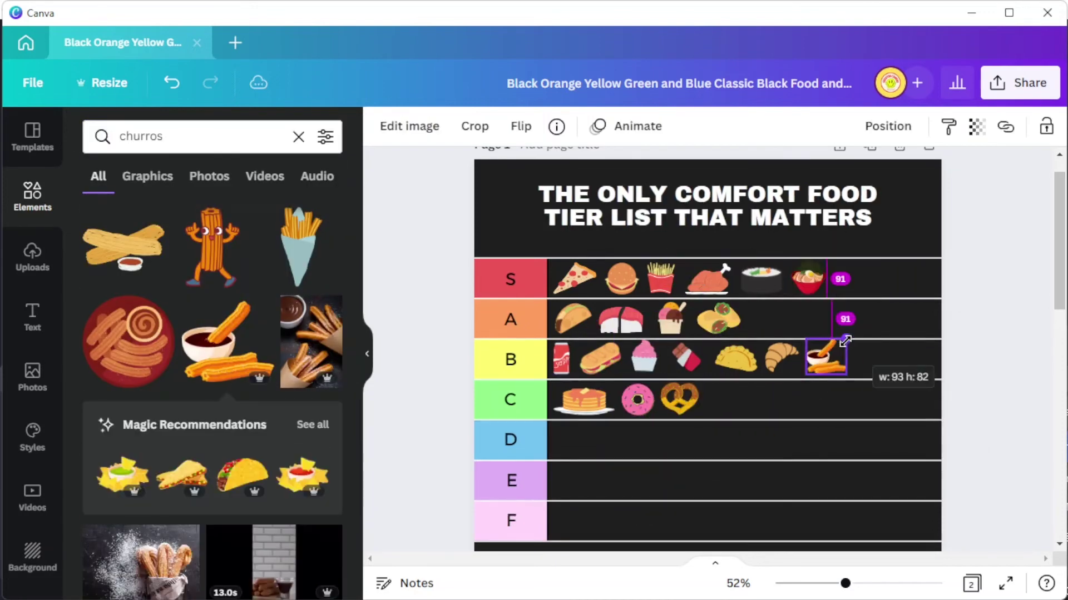
left_click(367, 353)
scroll(861, 374, "down", 2, "ctrl")
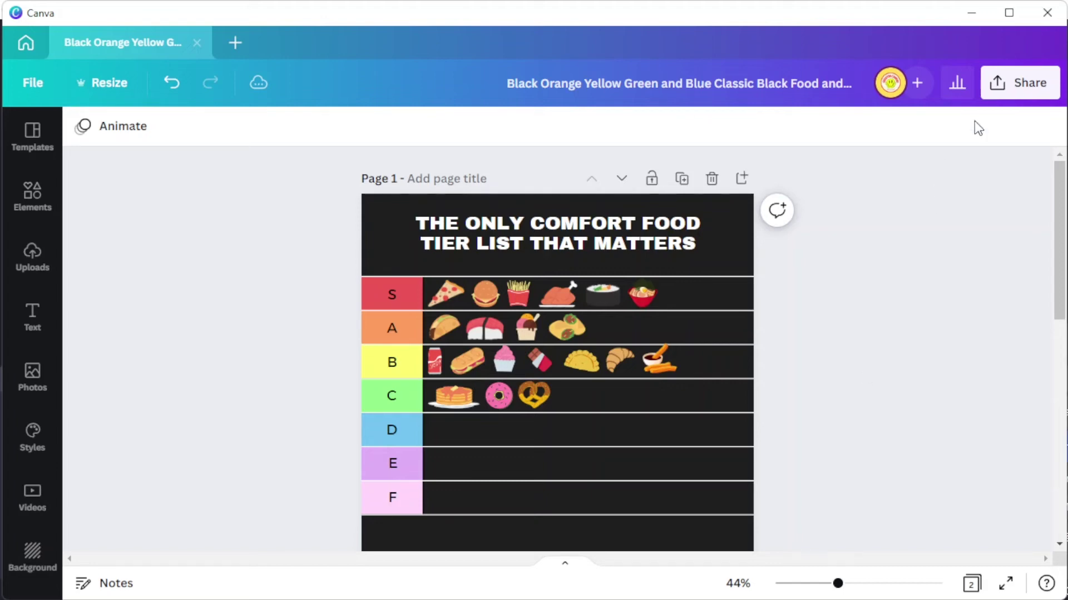
Step: Invite a colleague by e-mail to the design with Edit access
left_click(1009, 86)
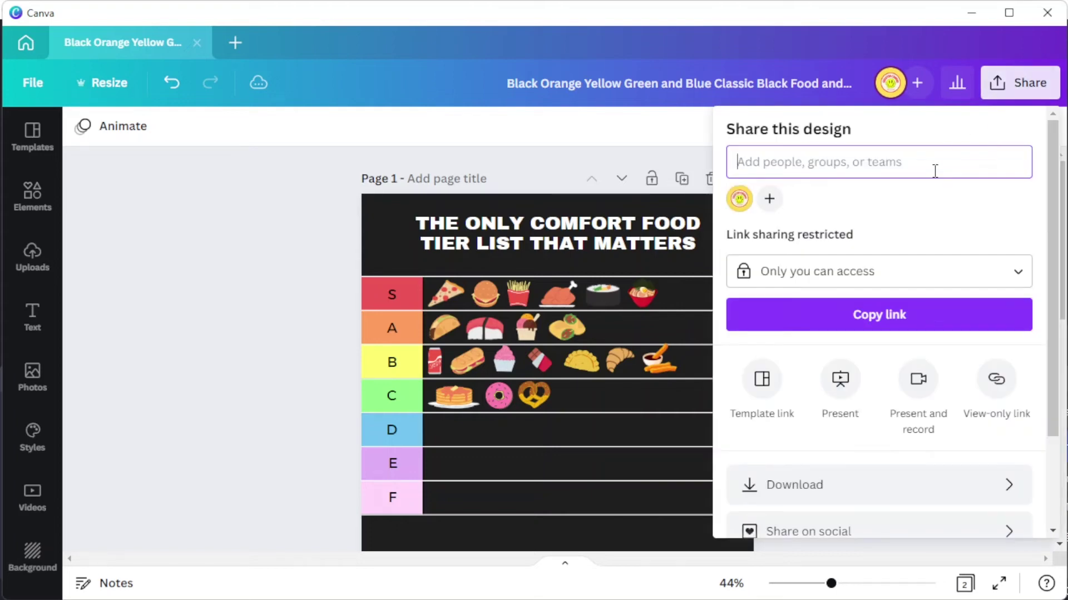
type("colleague")
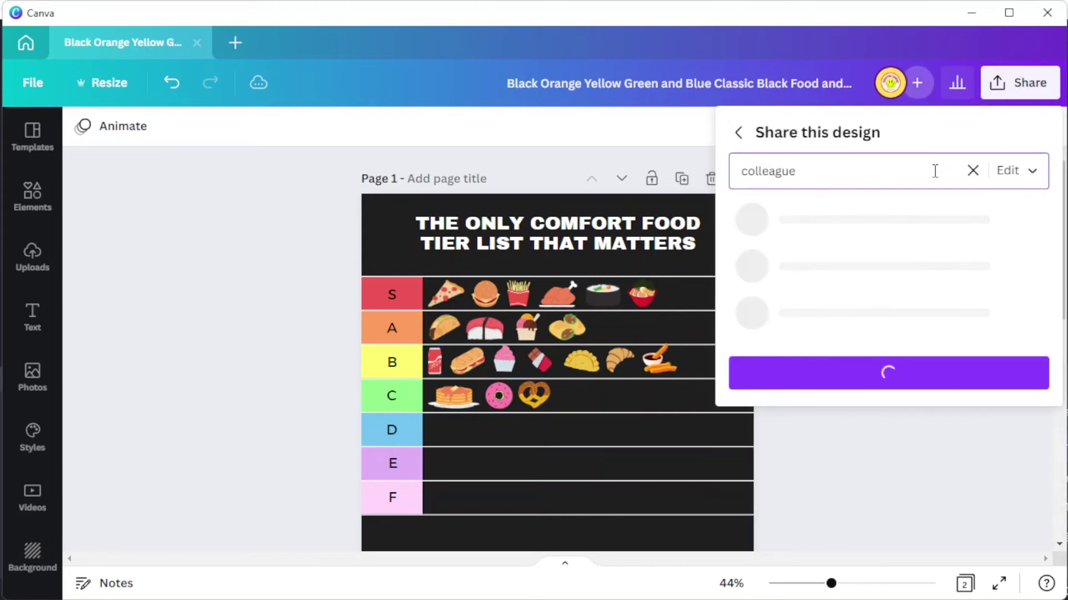
type("@email.com")
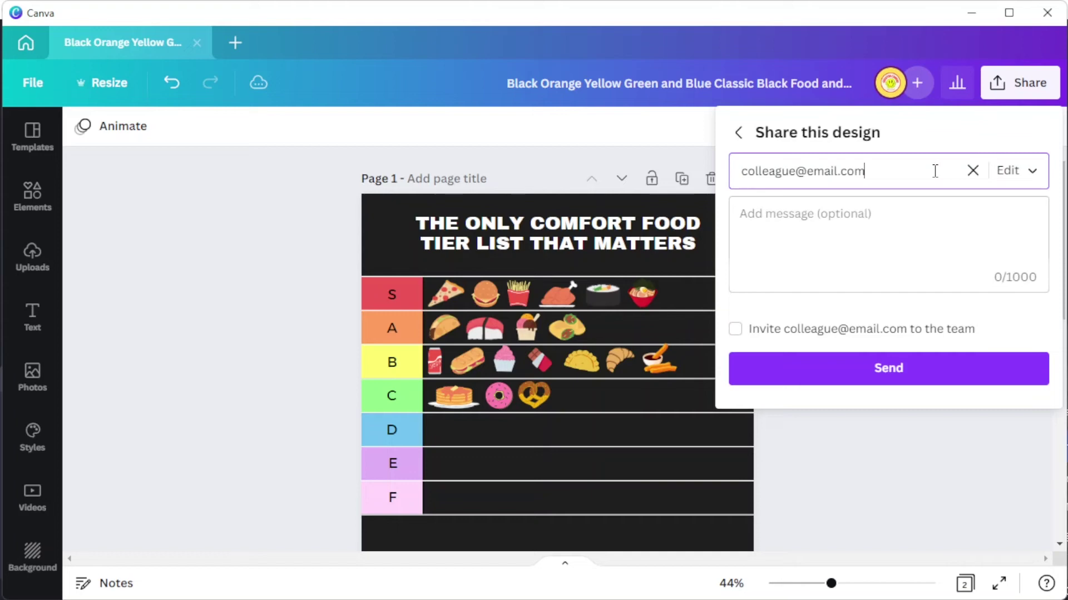
left_click(1007, 171)
left_click(1004, 173)
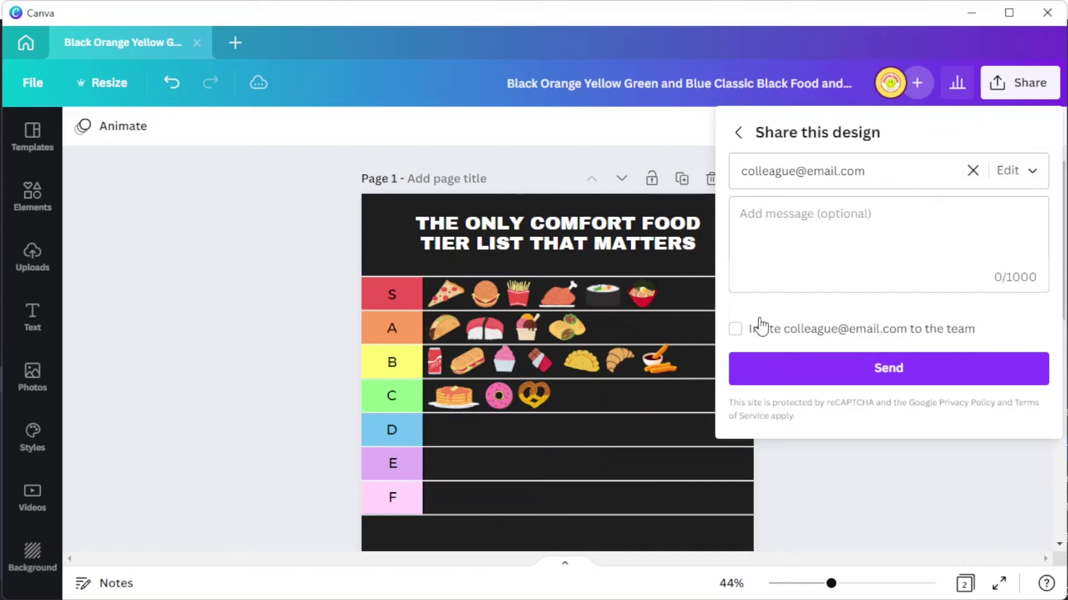
Step: Return to the main Share panel and bring up the Download options
left_click(746, 133)
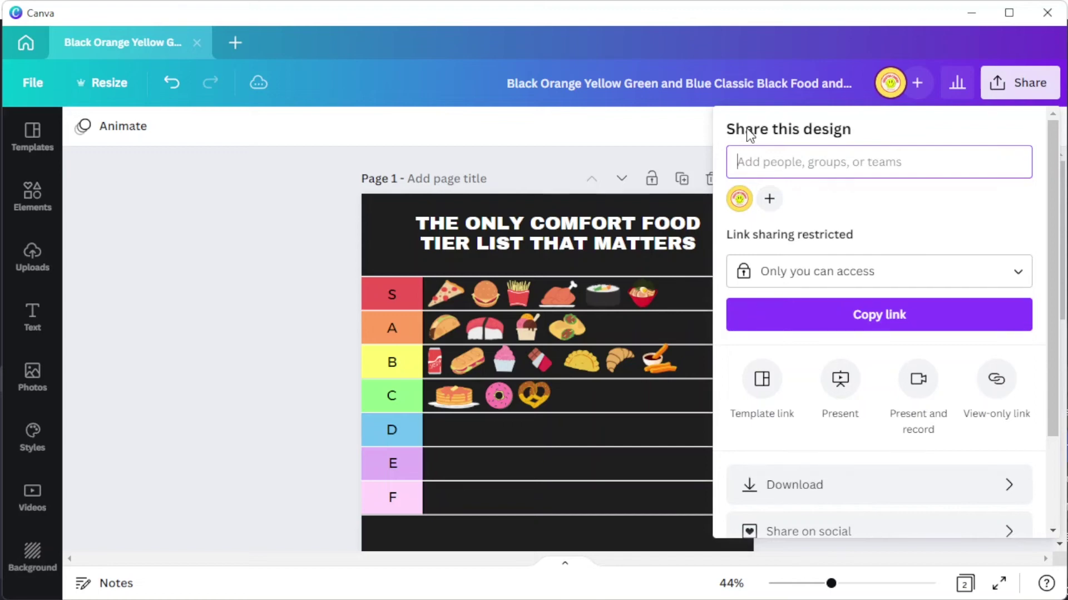
scroll(770, 371, "down", 2)
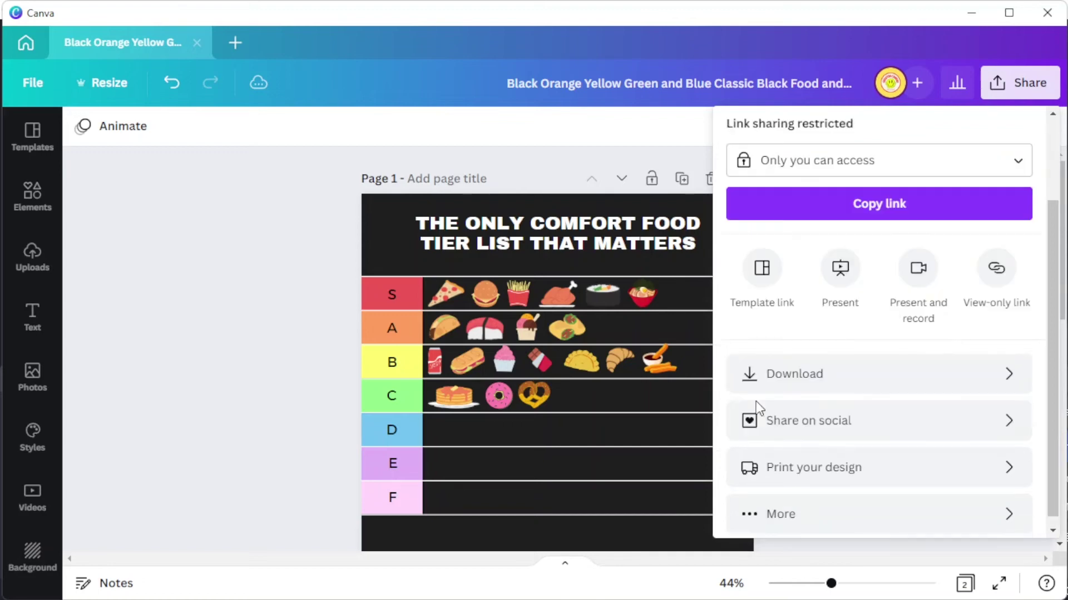
left_click(966, 375)
Step: Download the tier list as a PNG of Page 1 only, excluding Page 2
left_click(958, 207)
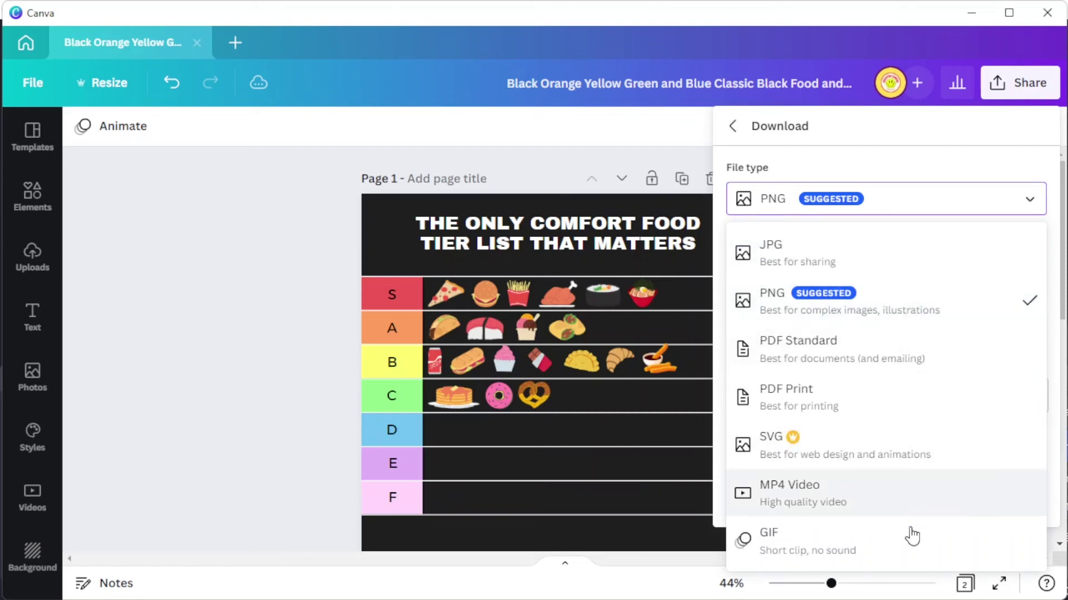
left_click(922, 303)
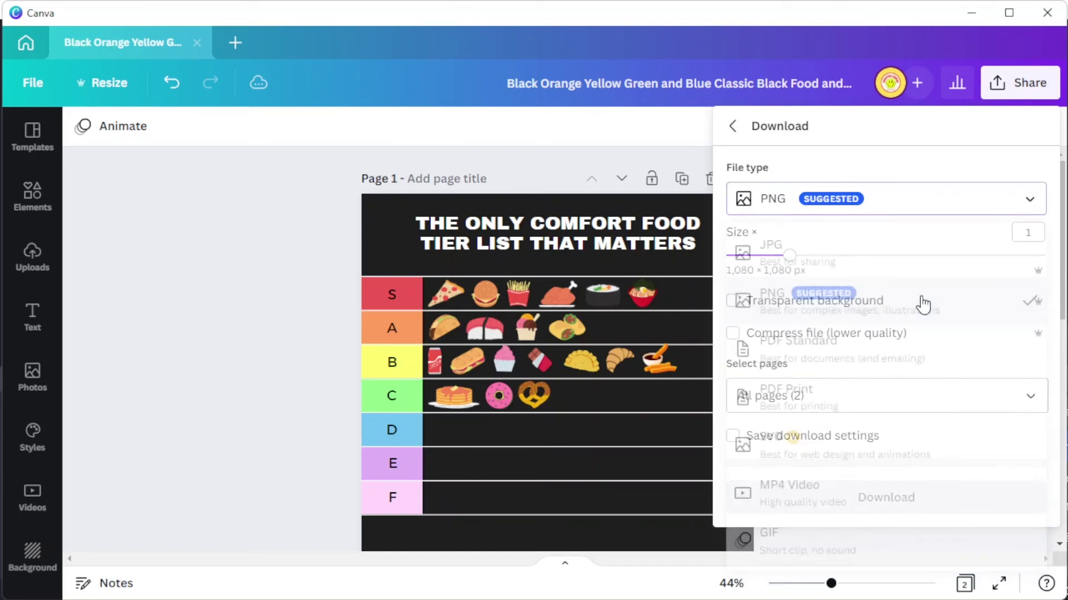
left_click(813, 396)
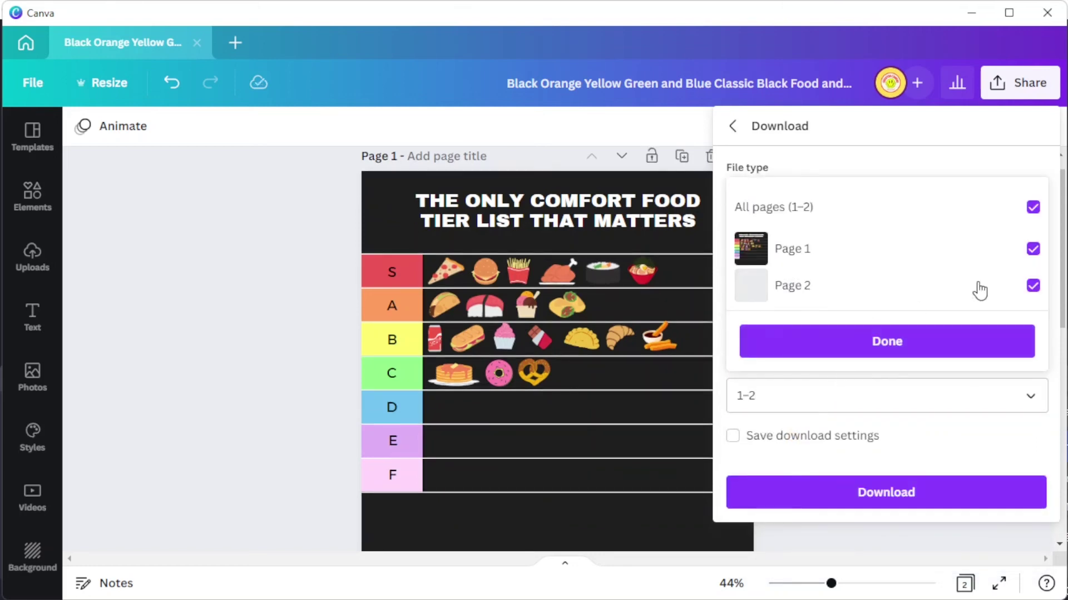
left_click(1007, 278)
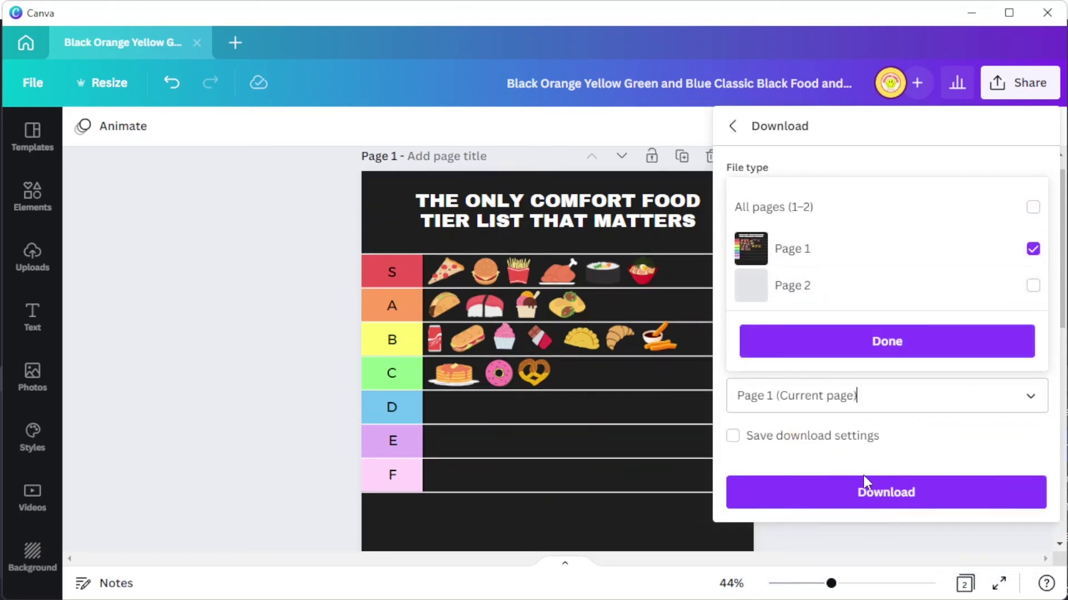
left_click(862, 470)
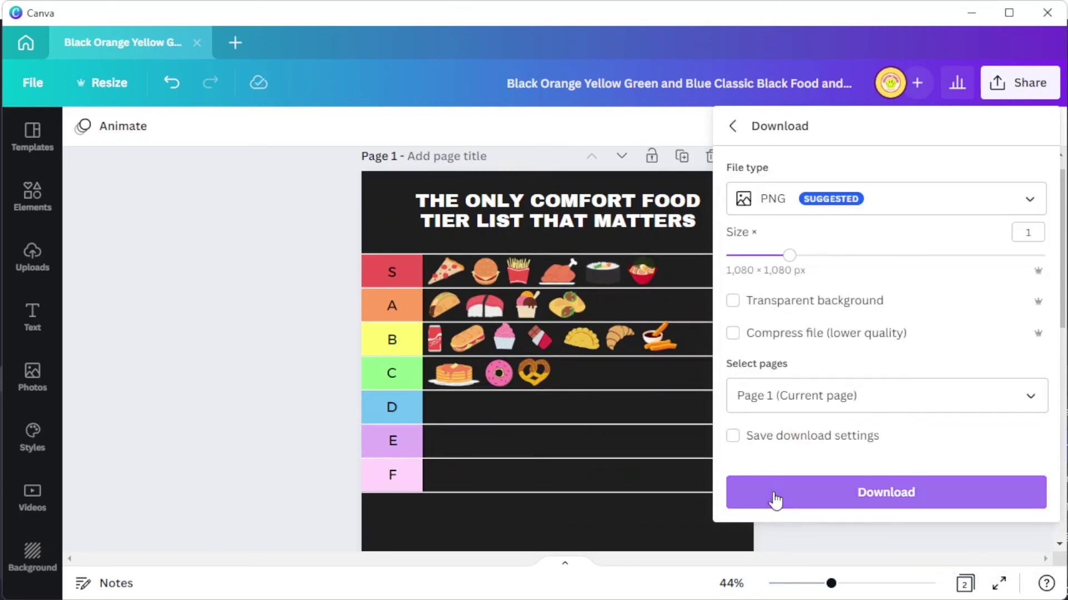
left_click(805, 502)
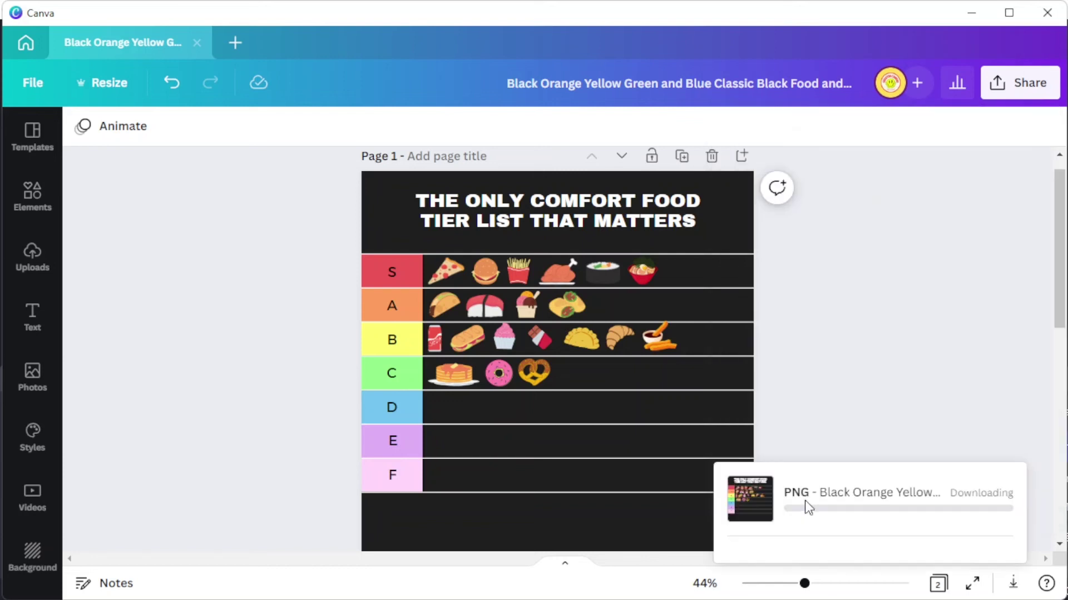